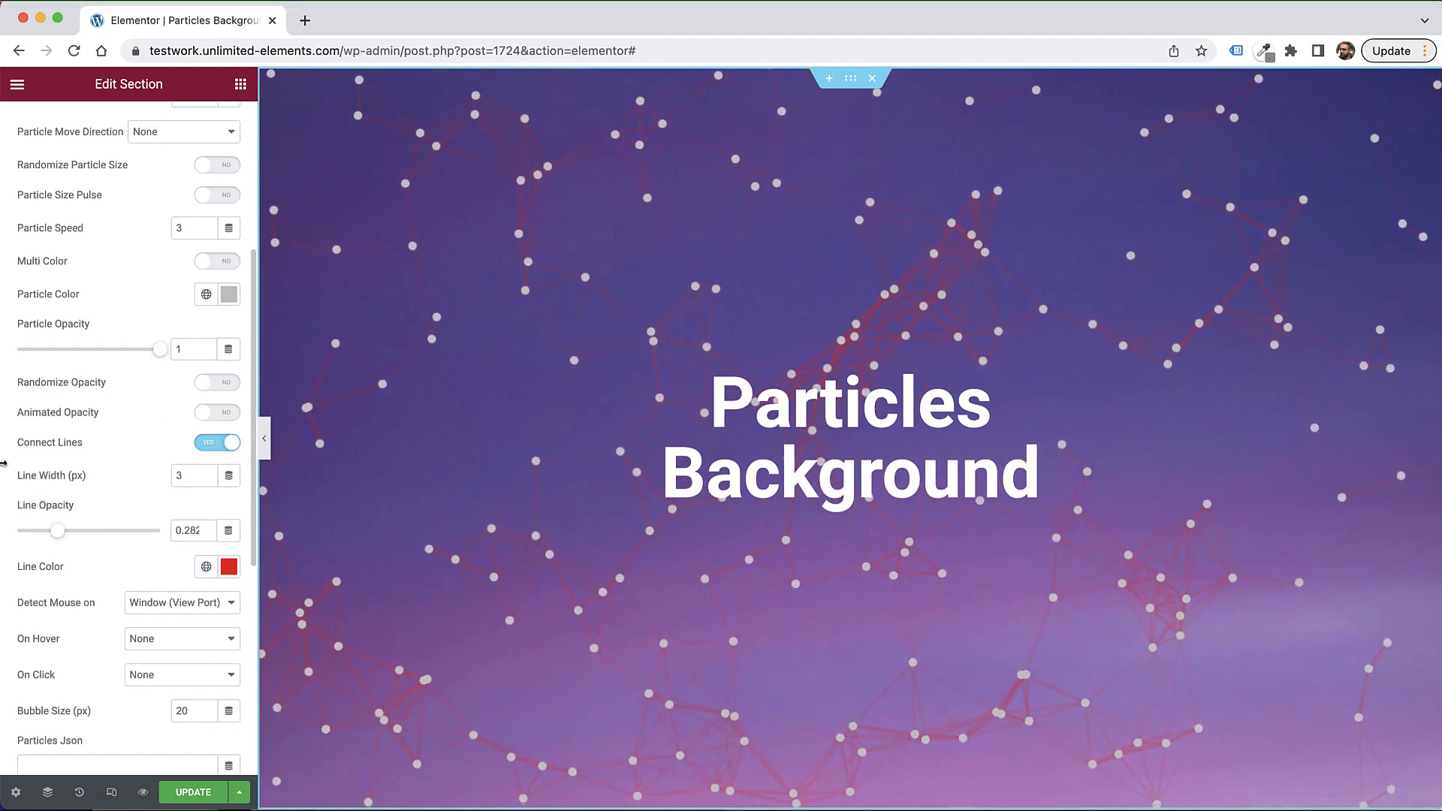
Turn off the particles' connecting lines and change the particle type to Star
left_click(224, 445)
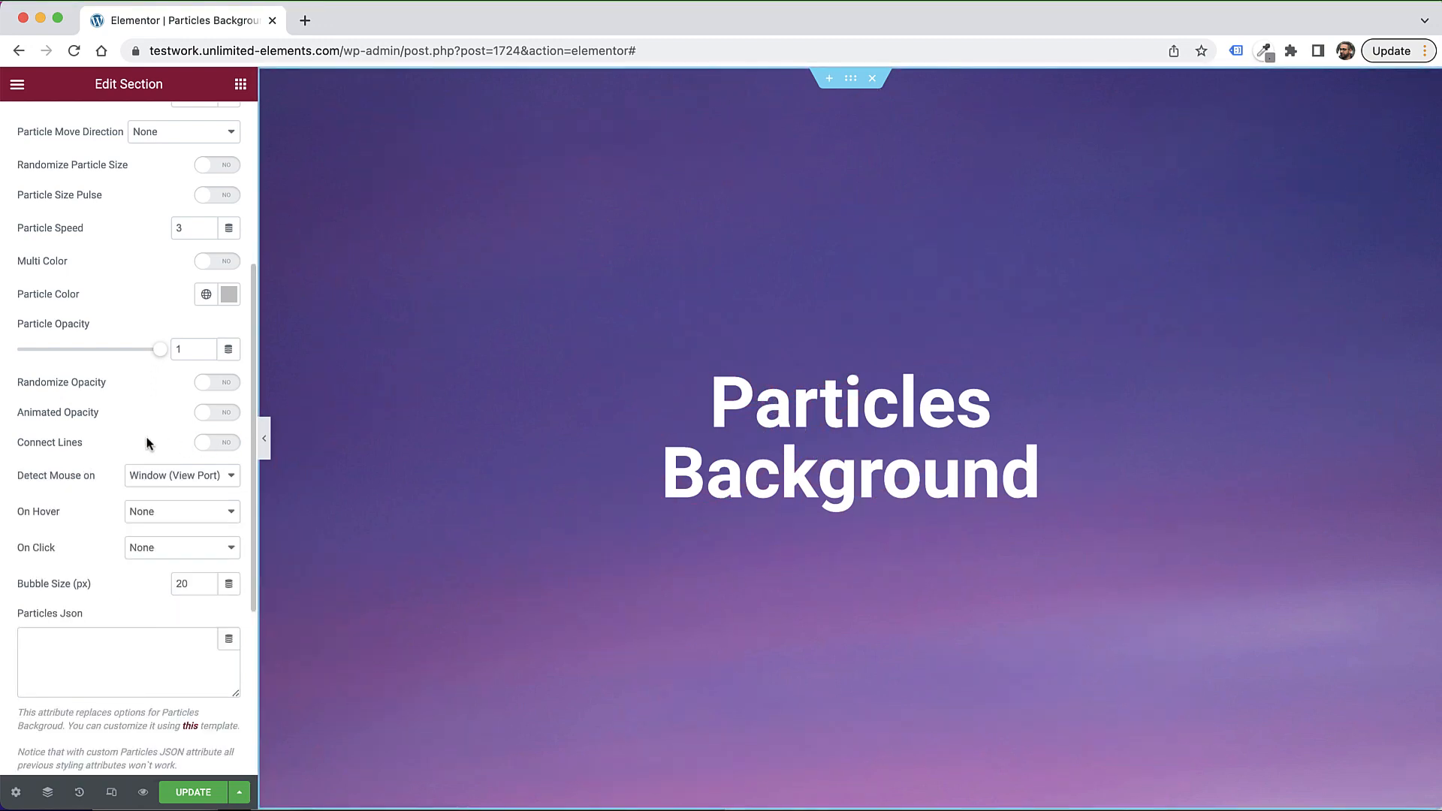
scroll(147, 443, "up", 5)
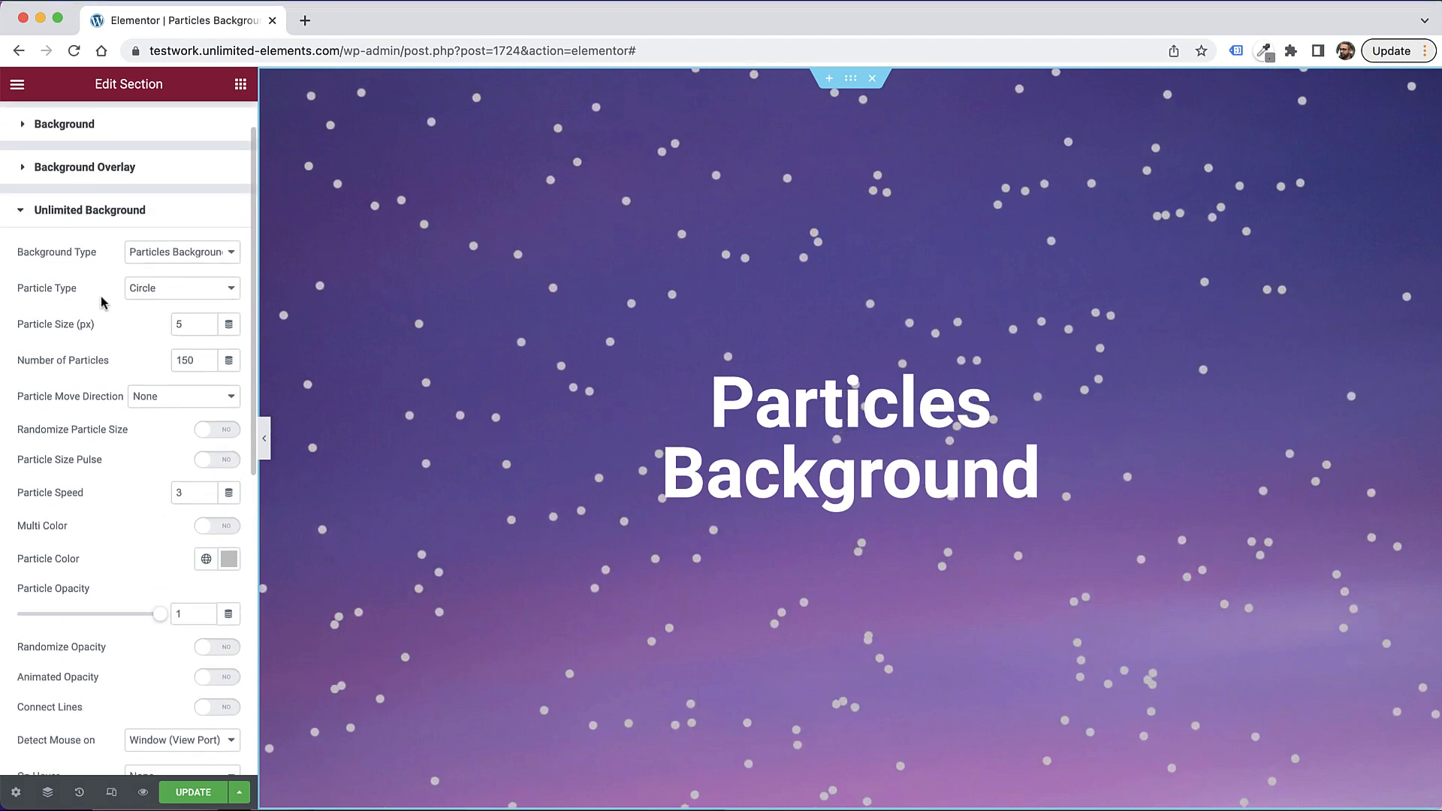
left_click(184, 291)
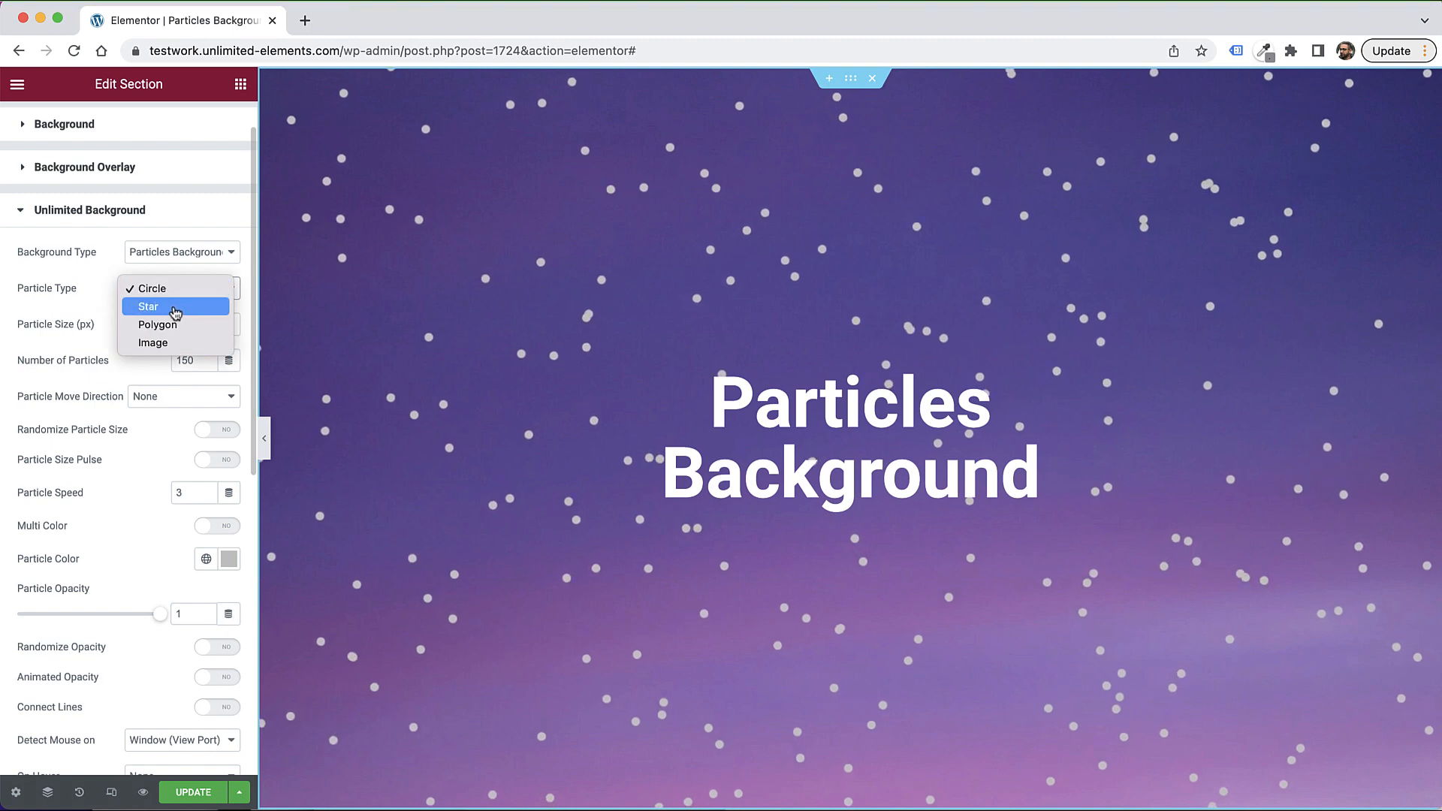
left_click(175, 311)
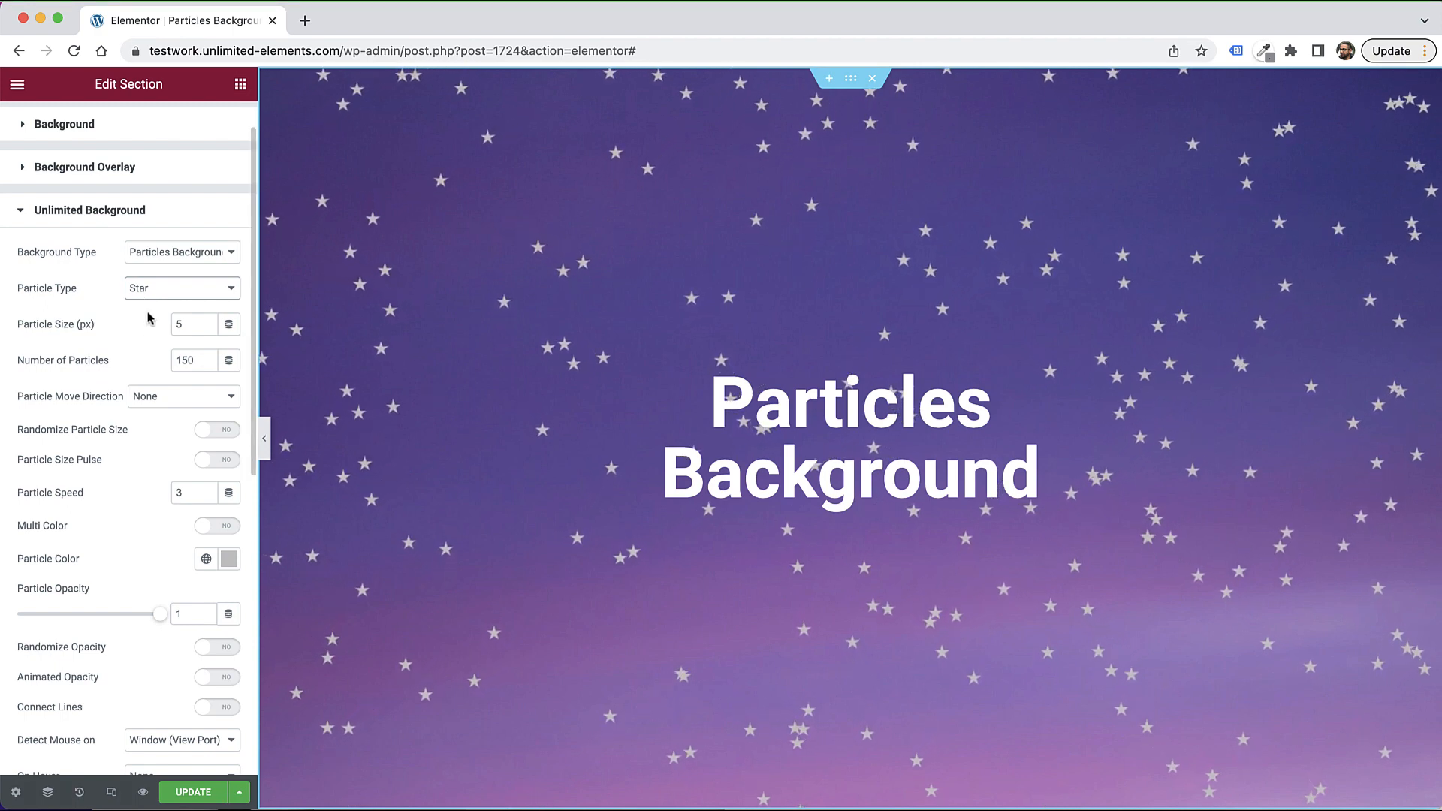
Set the particle move direction to Bottom Right
left_click(154, 408)
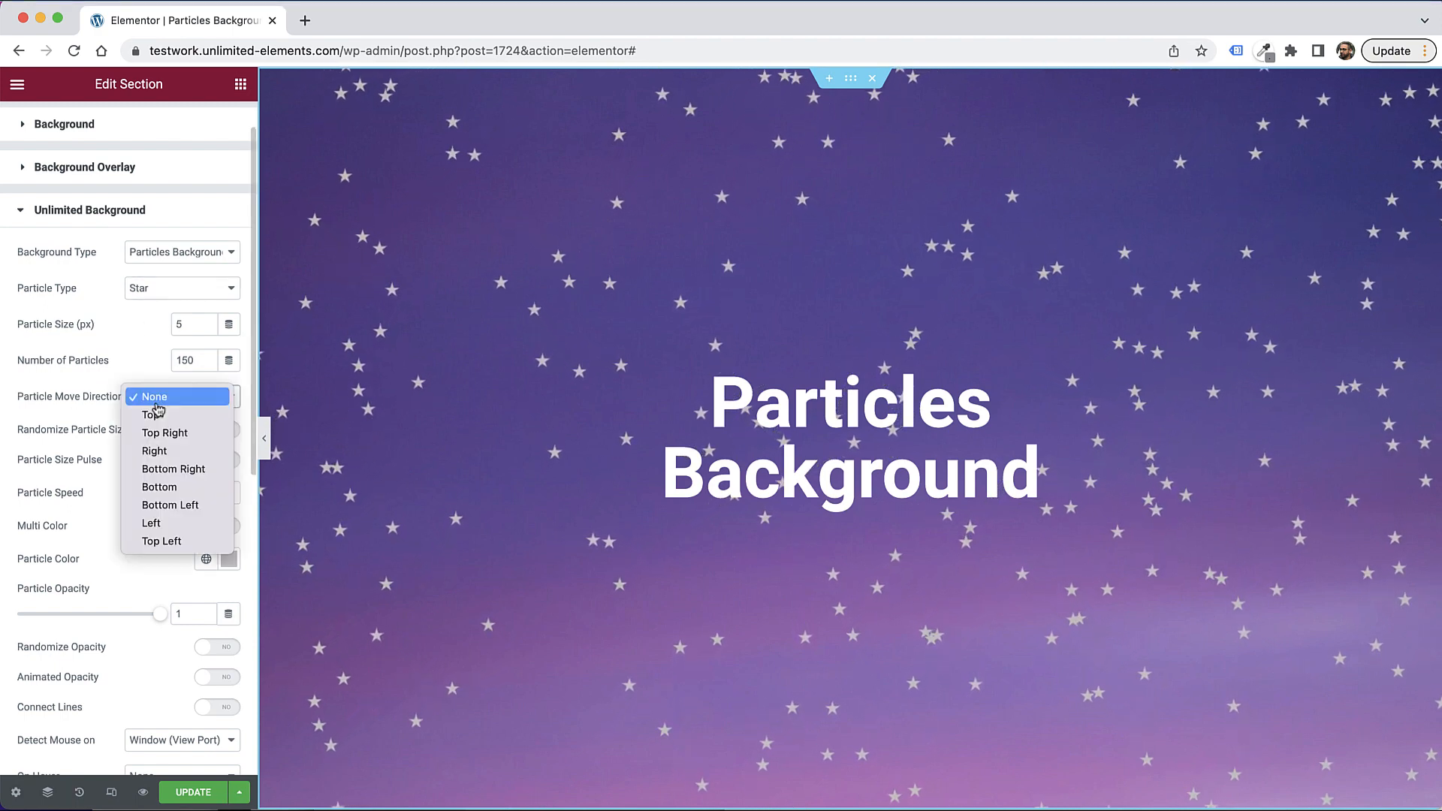
left_click(191, 467)
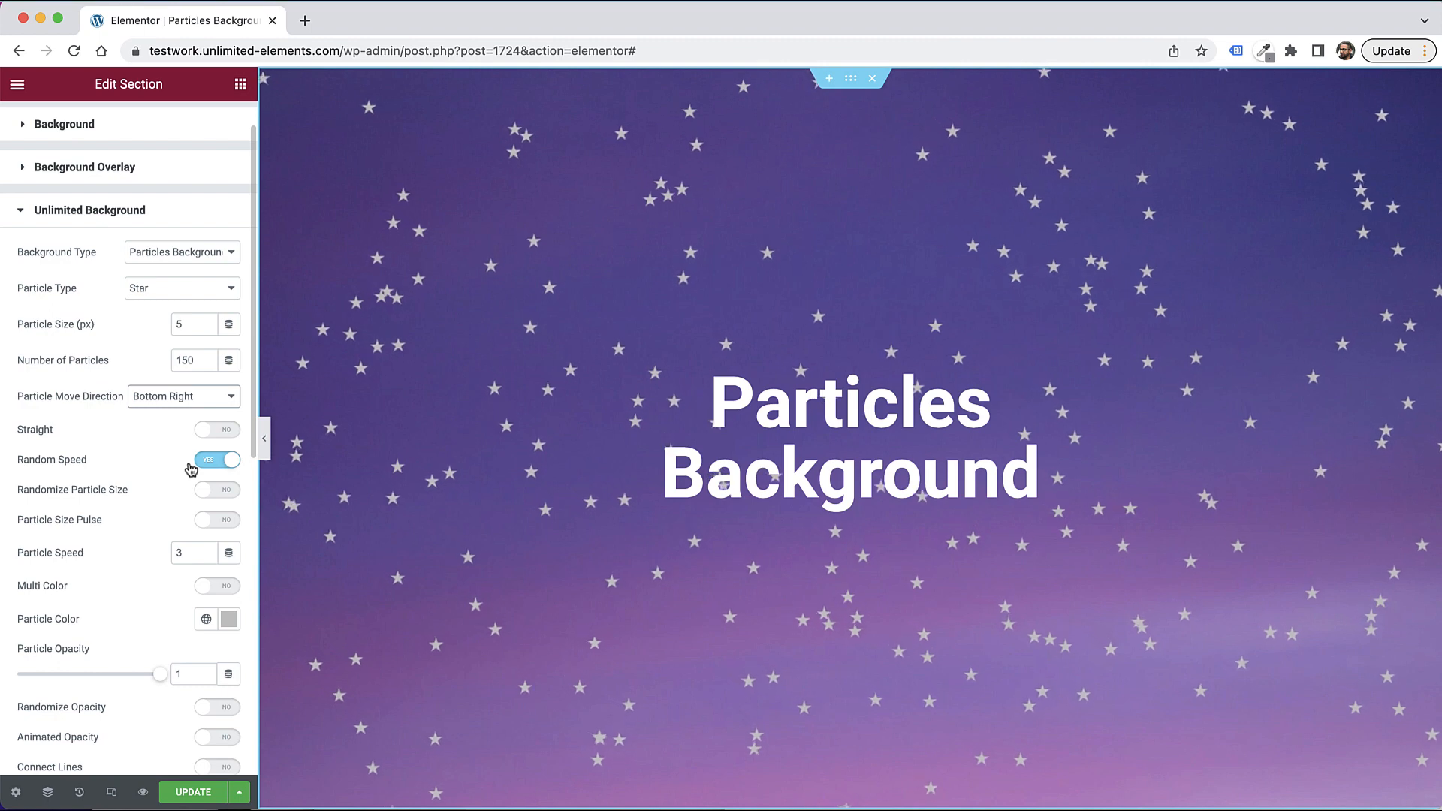
Change the particle type to Image and set the particle size to 70 px
left_click(148, 290)
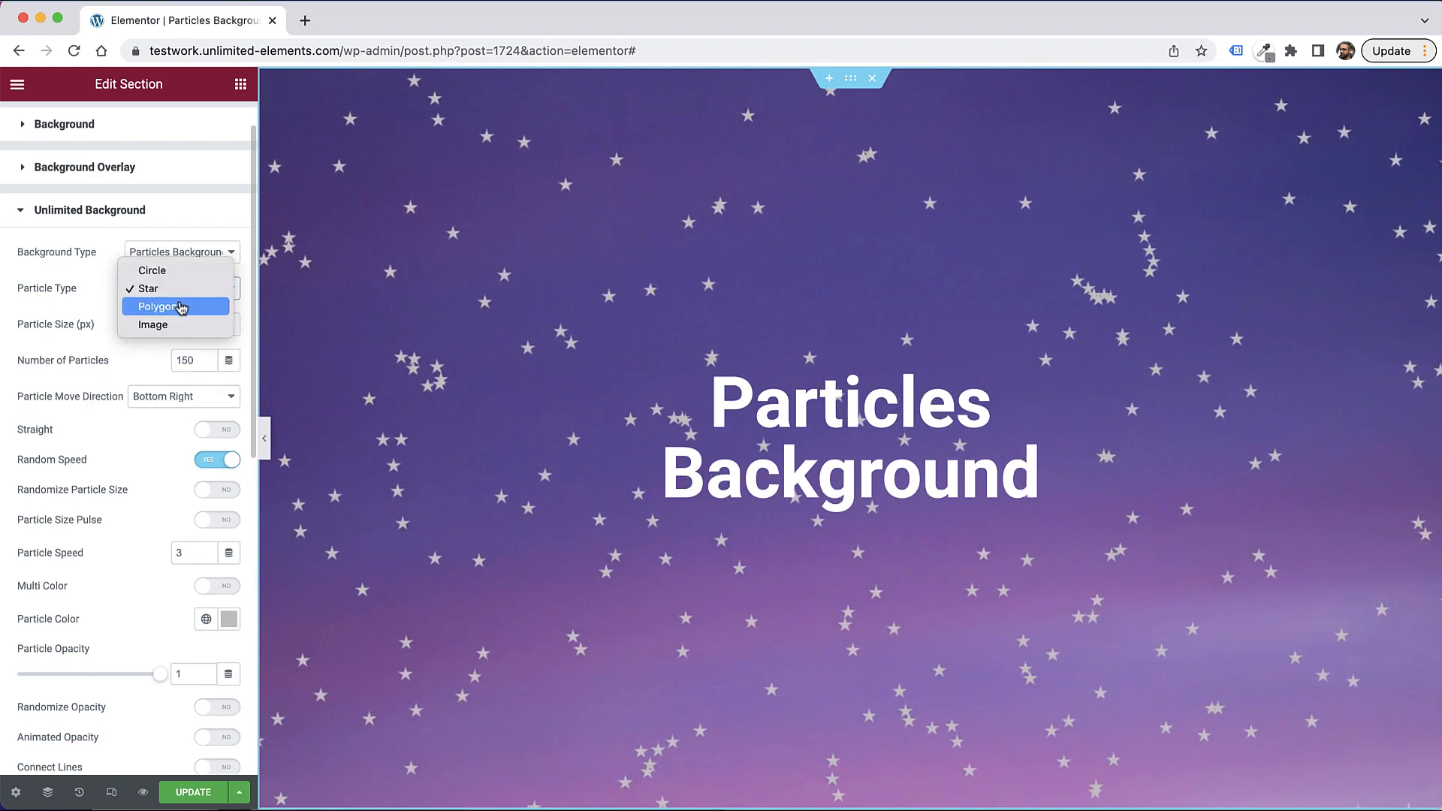
left_click(170, 328)
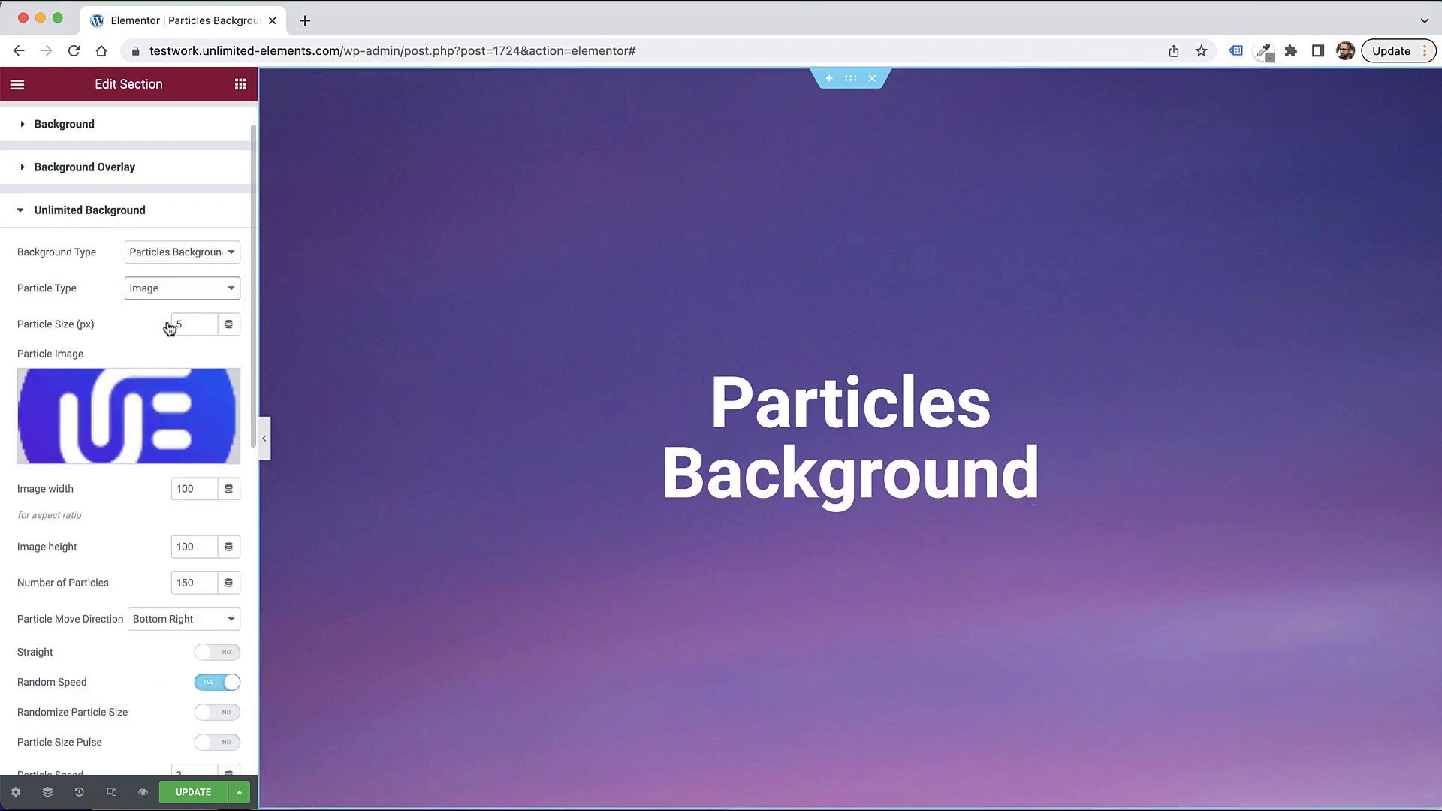
mouse_move(124, 390)
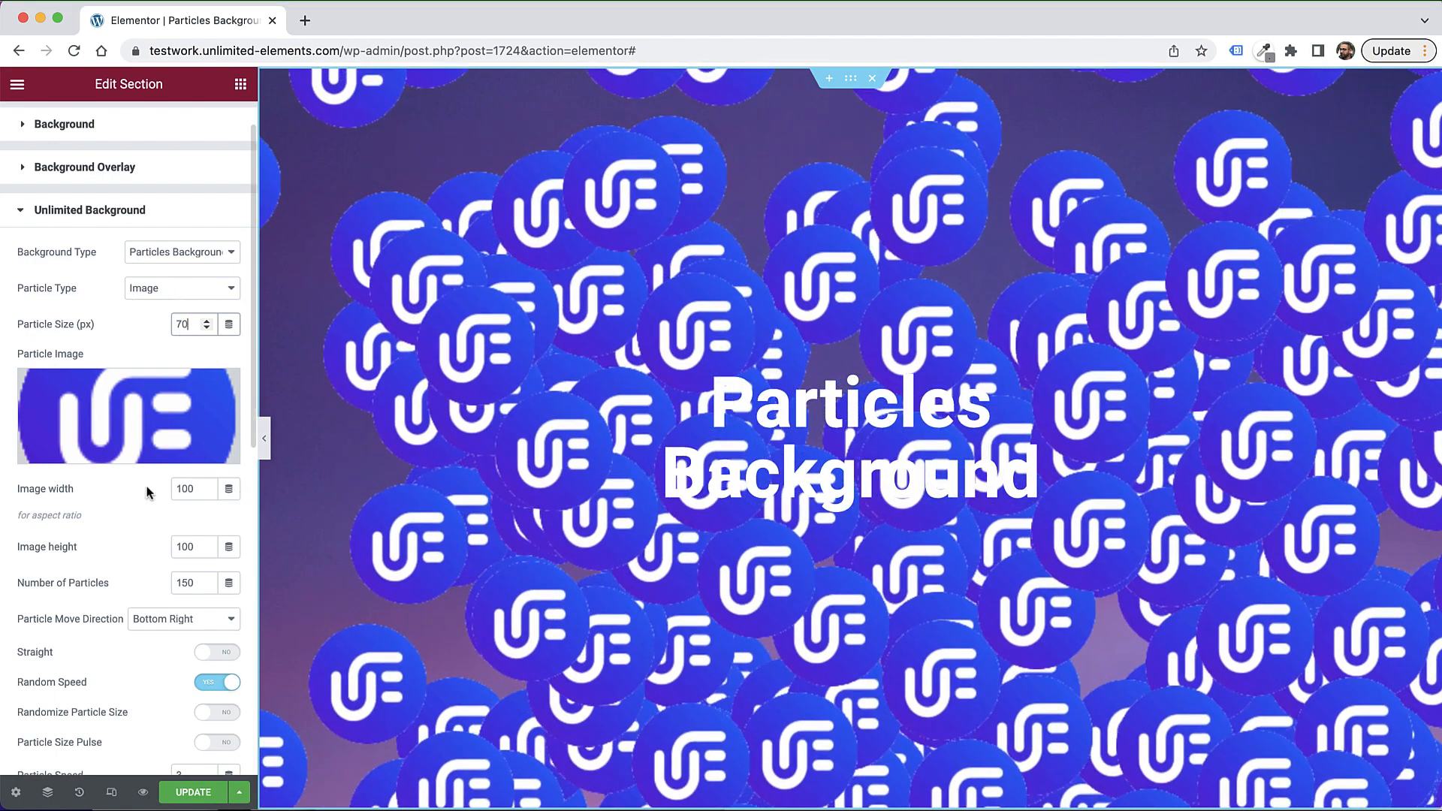
Set the number of particles in the background to 50
double_click(188, 584)
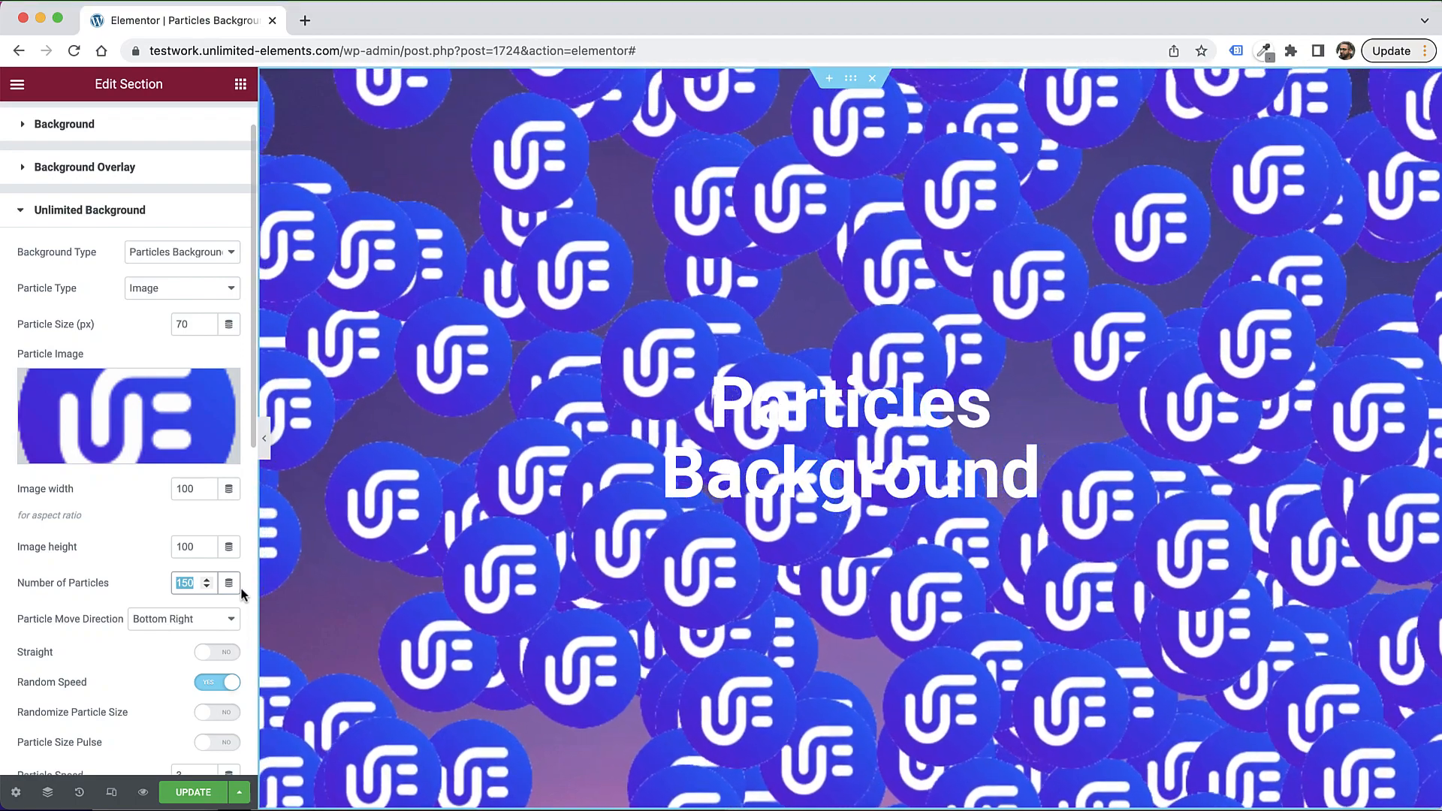
type("5")
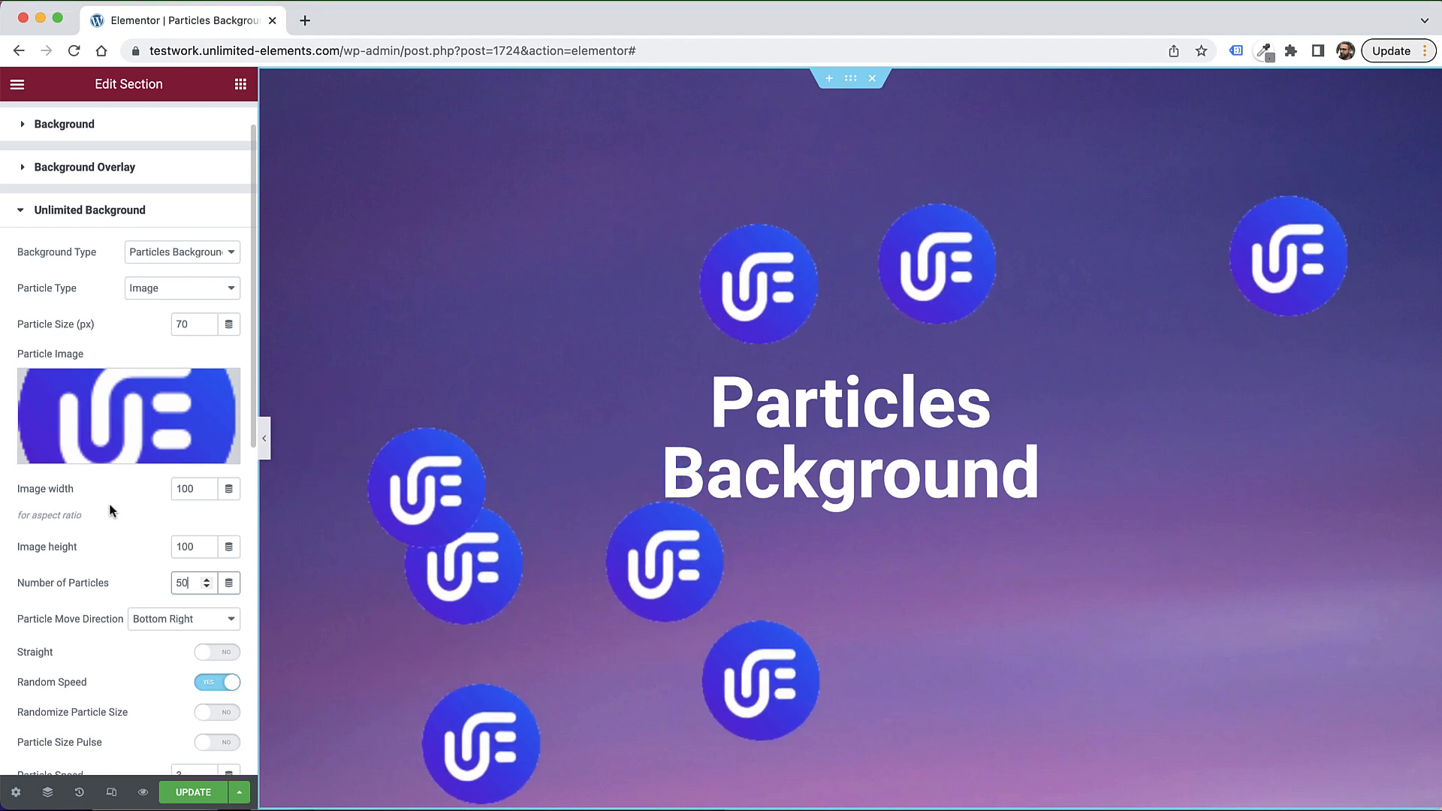
Change the particle type to Polygon and set the polygon sides to 8
left_click(148, 288)
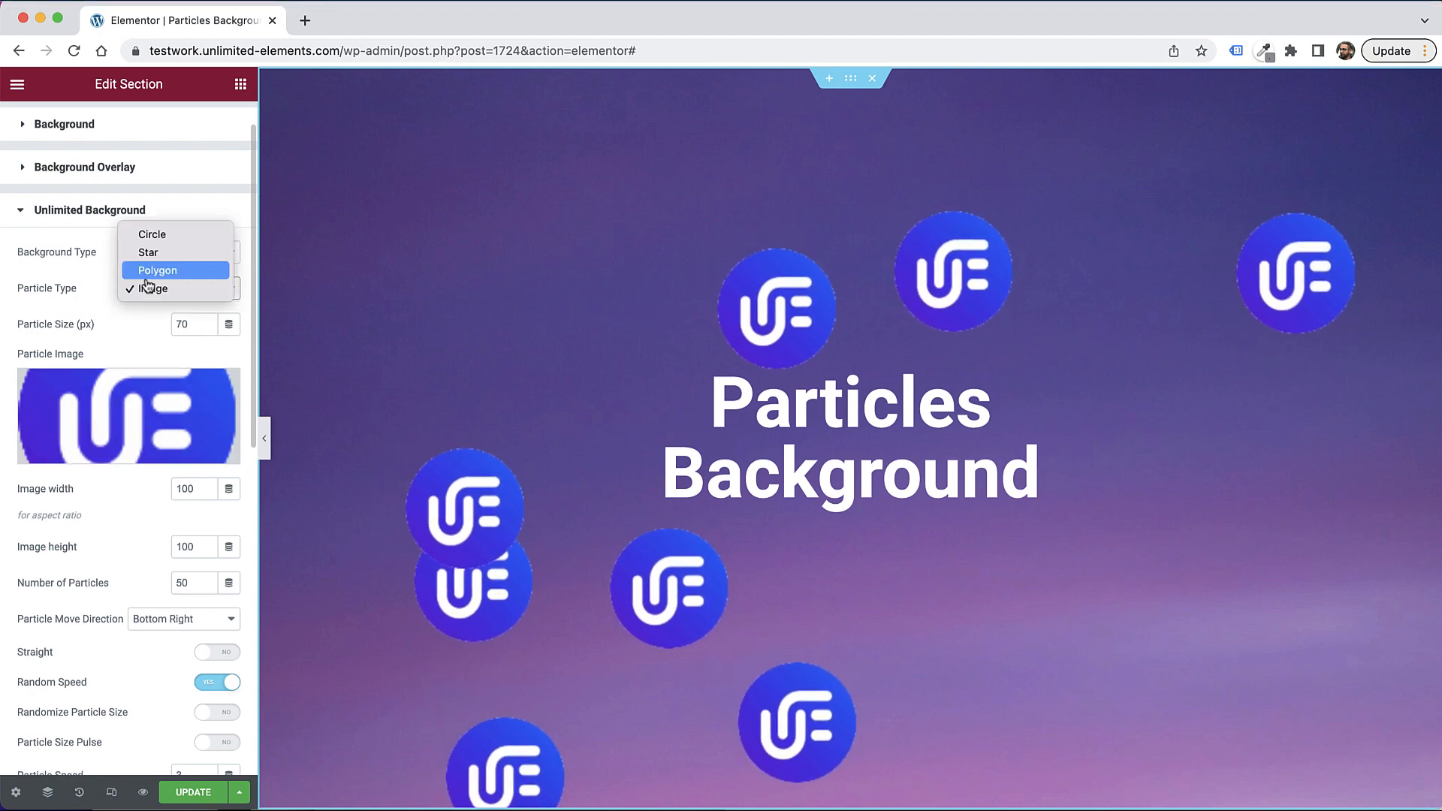
left_click(189, 279)
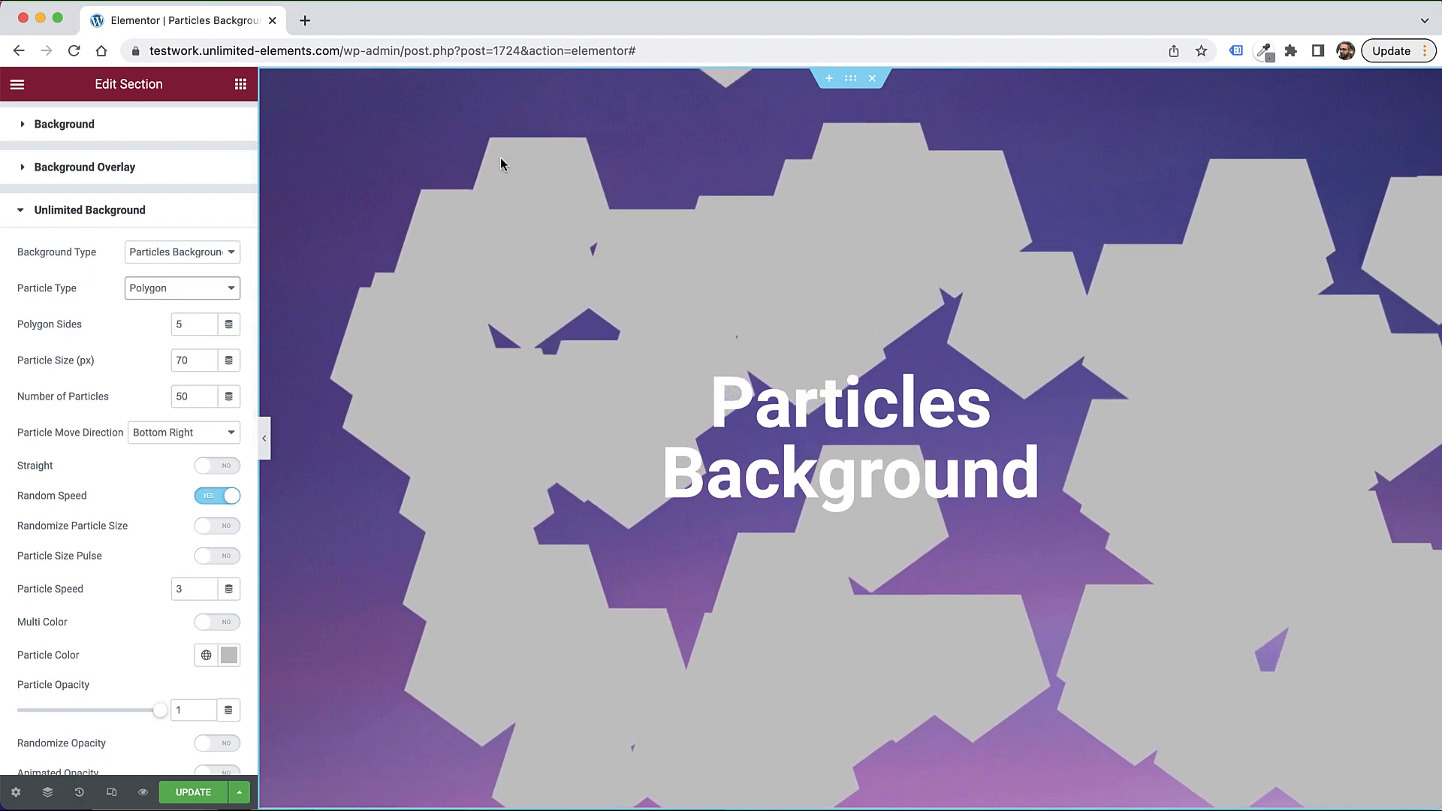
double_click(181, 326)
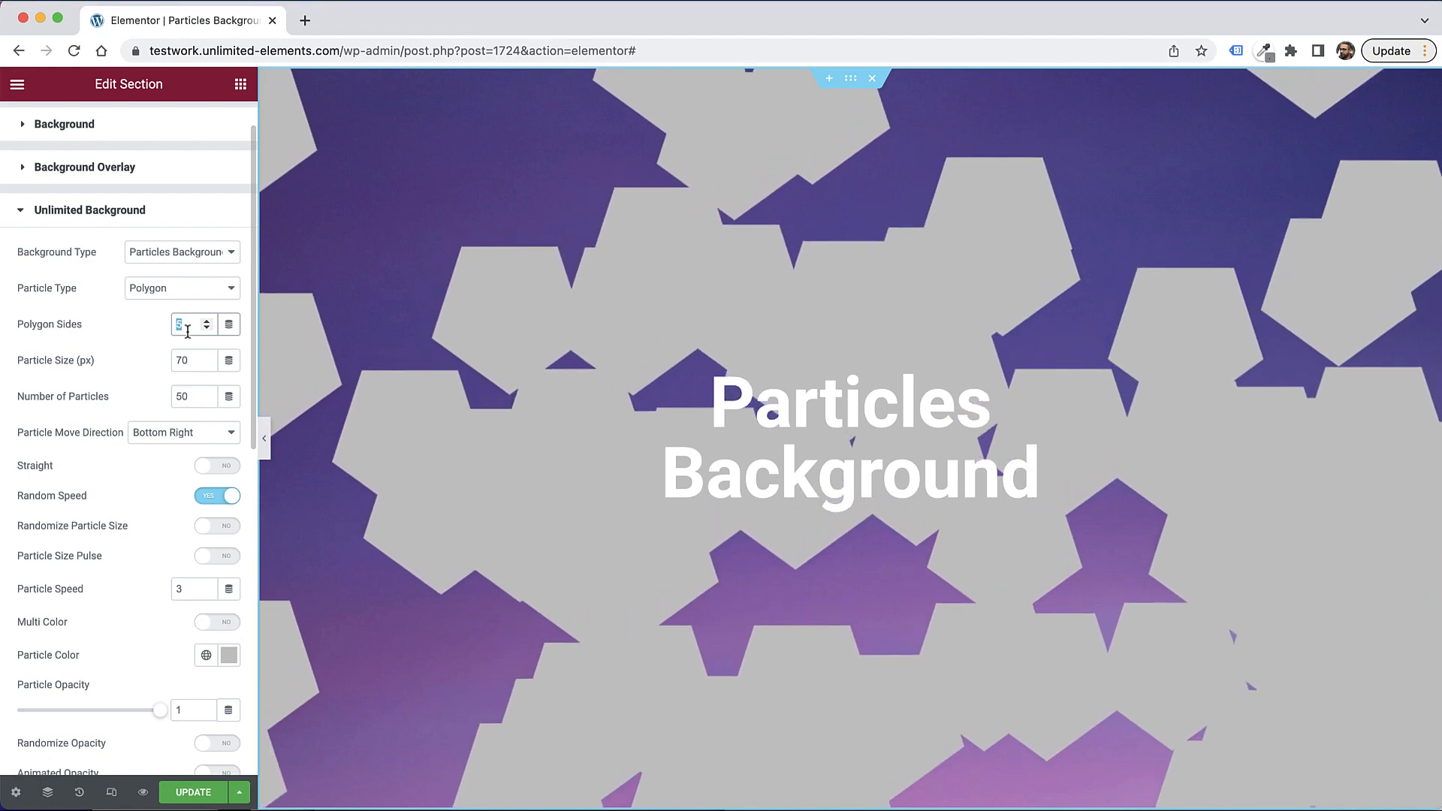
type("8")
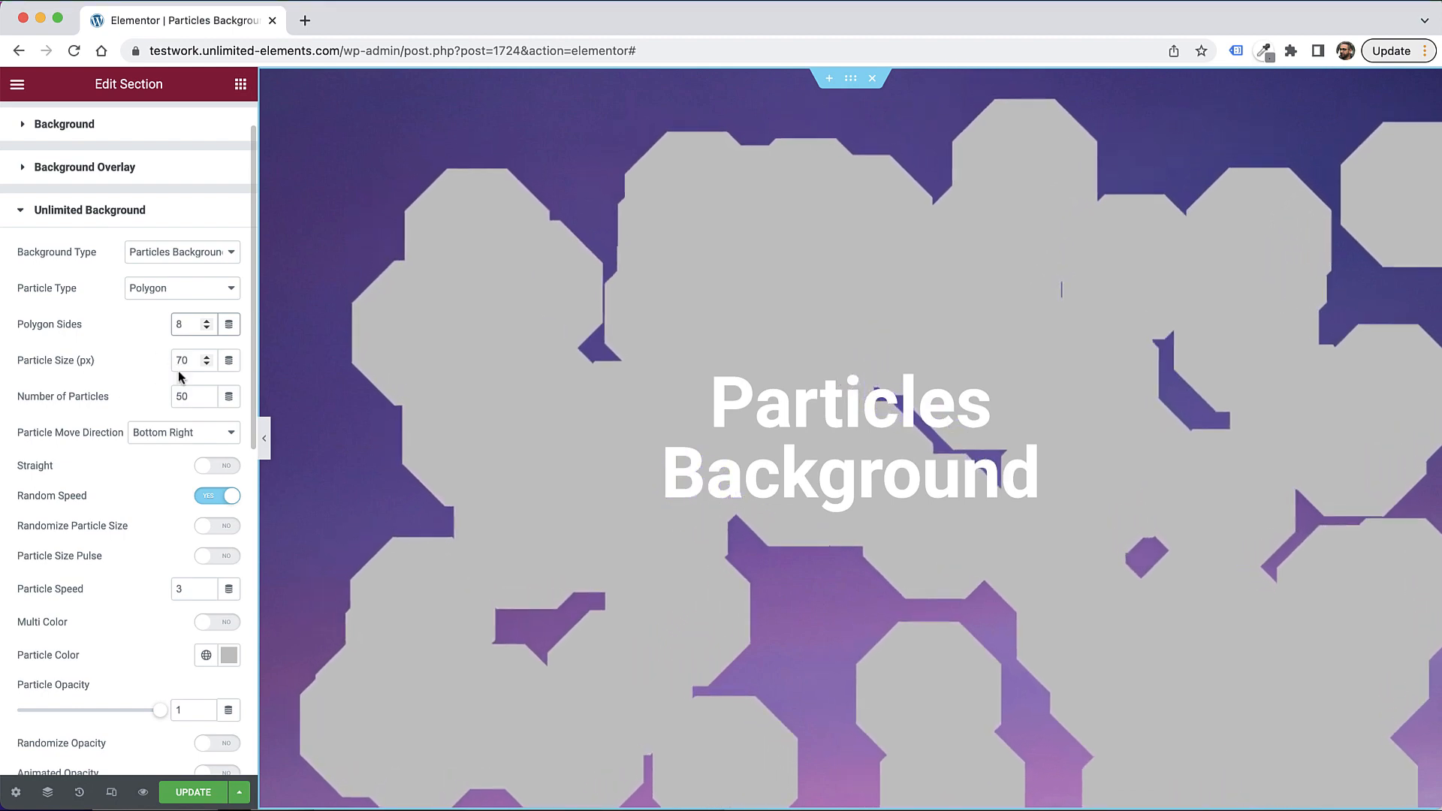
left_click(16, 83)
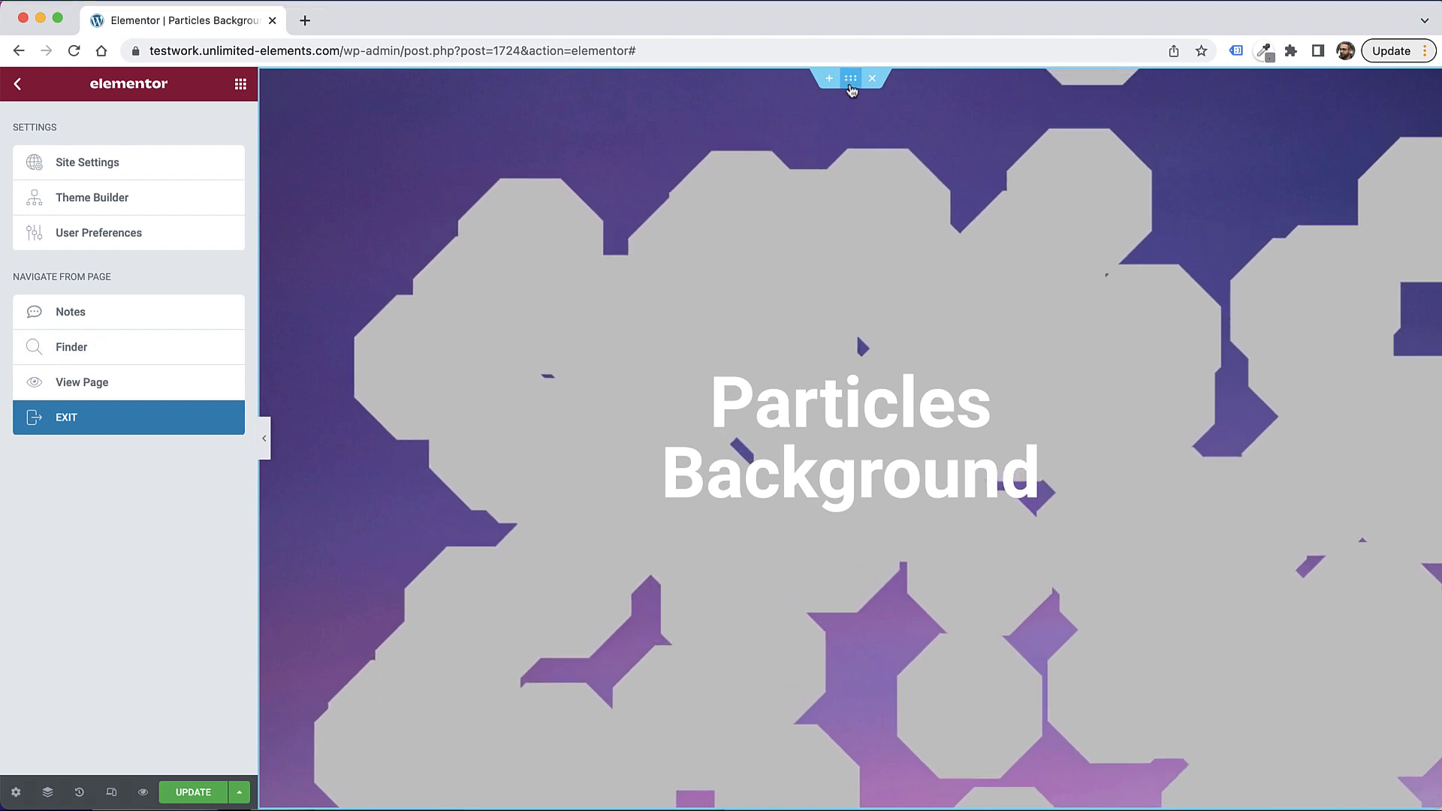
left_click(851, 79)
left_click(45, 739)
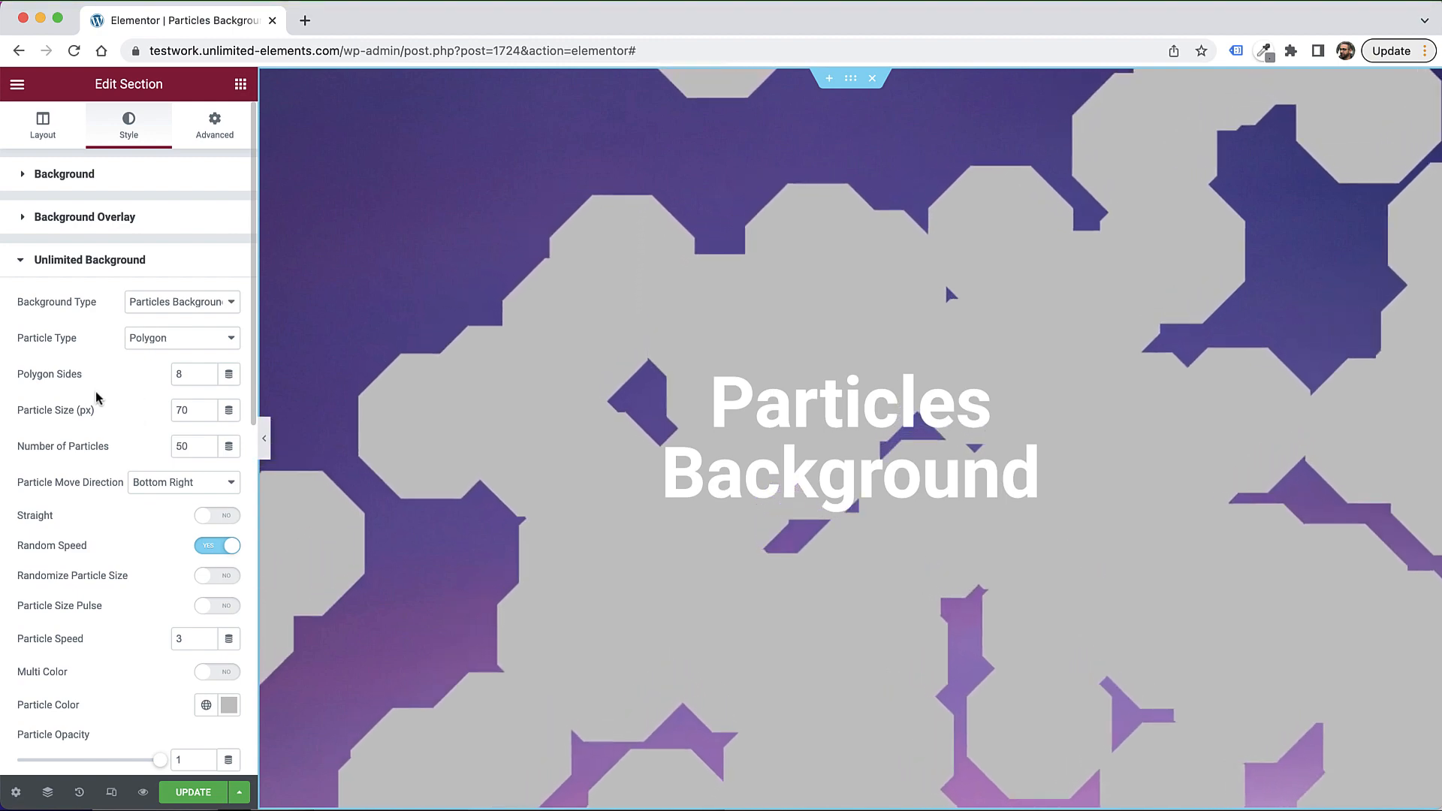
Turn on Randomize Particle Size and Particle Size Pulse for the polygon particles
scroll(97, 433, "down", 2)
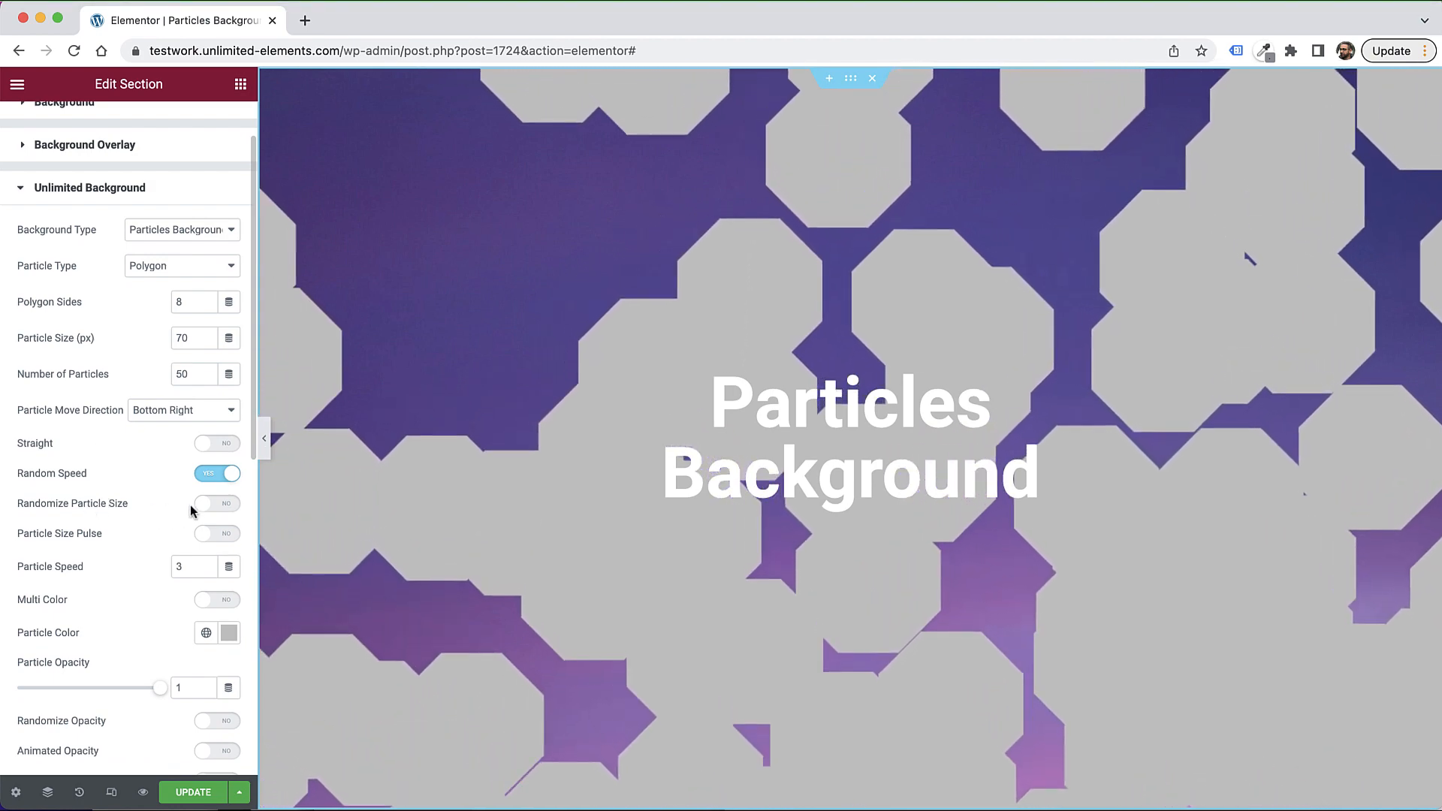
left_click(210, 507)
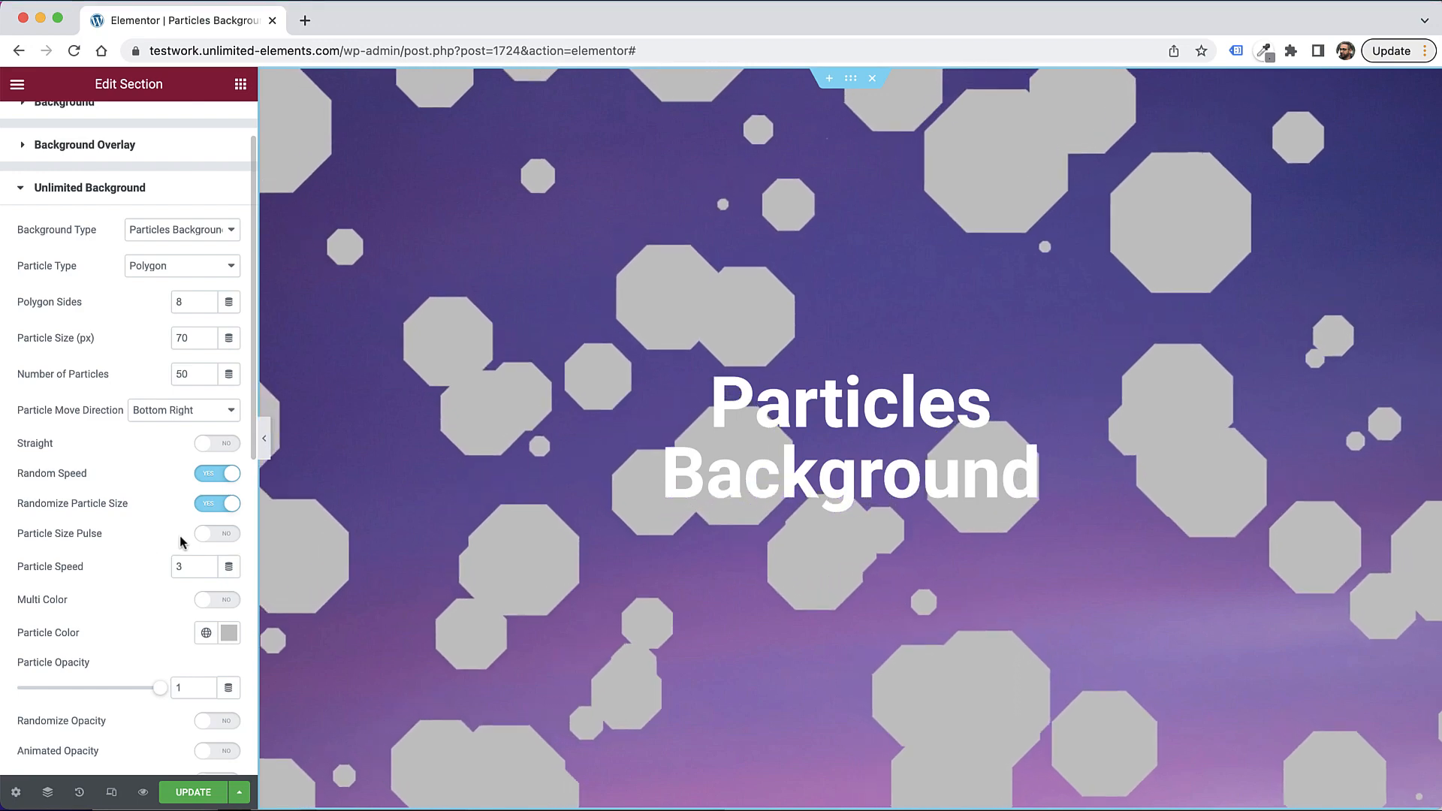
left_click(220, 535)
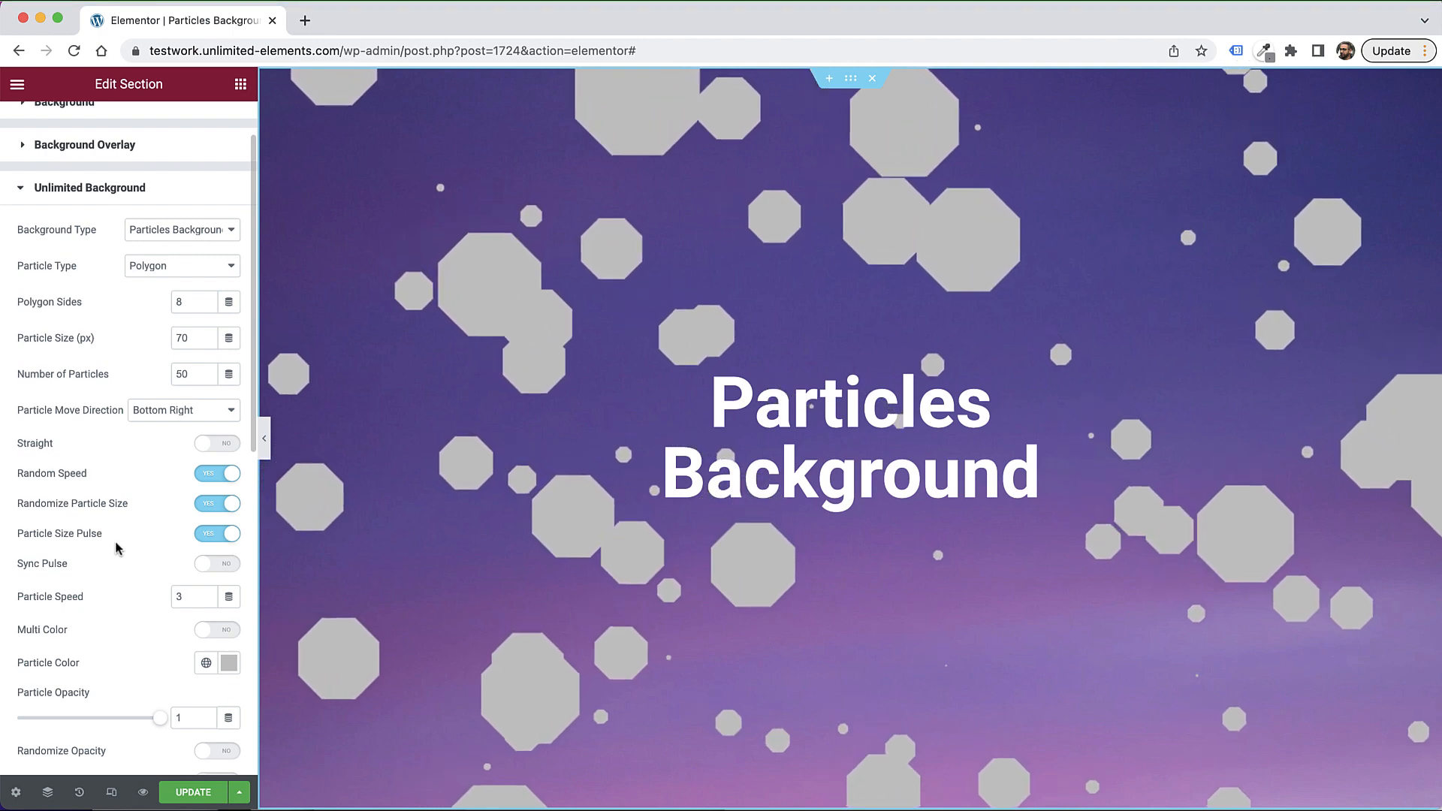
Try a particle speed of 30 and settle on a speed of 10
scroll(115, 541, "down", 2)
left_click(196, 549)
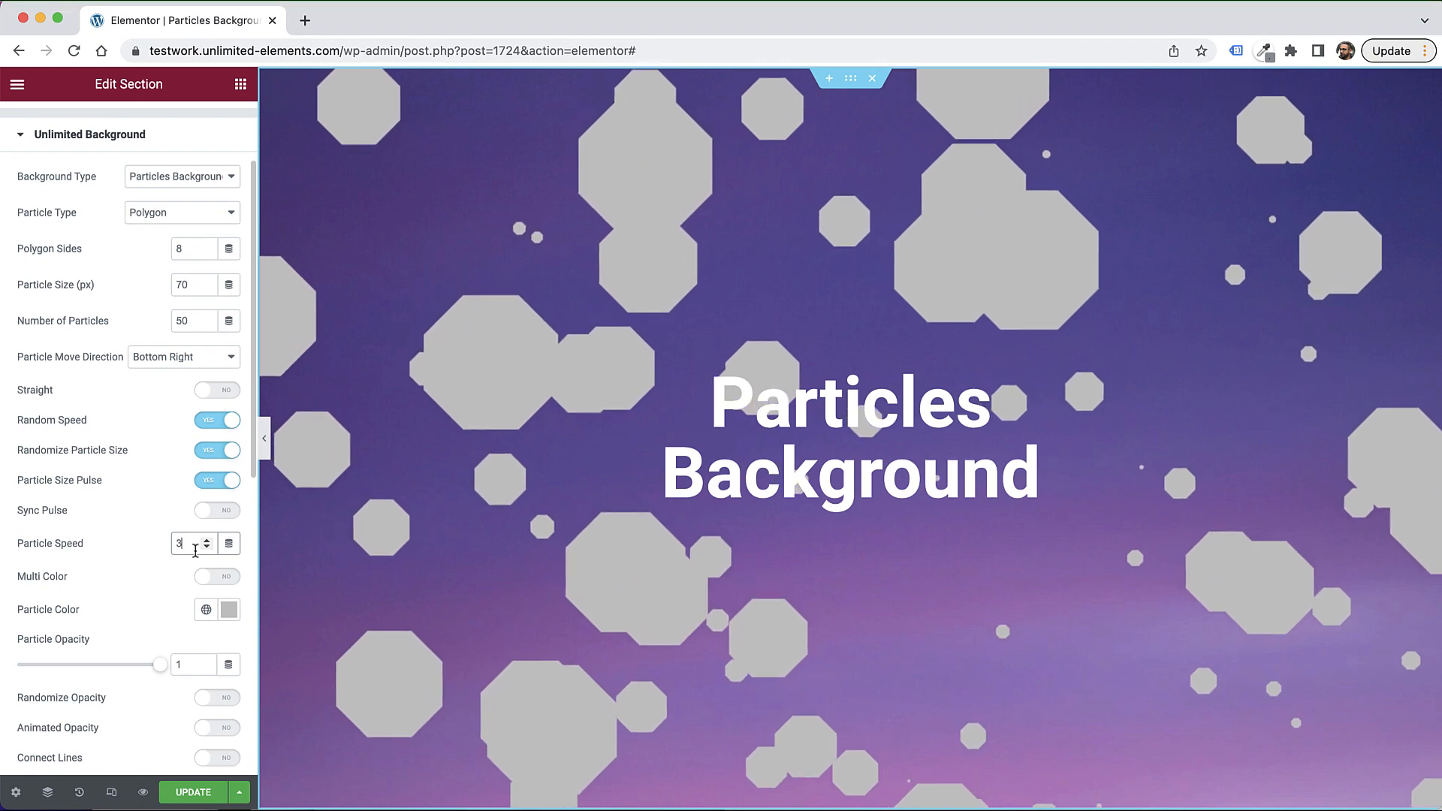
type("0")
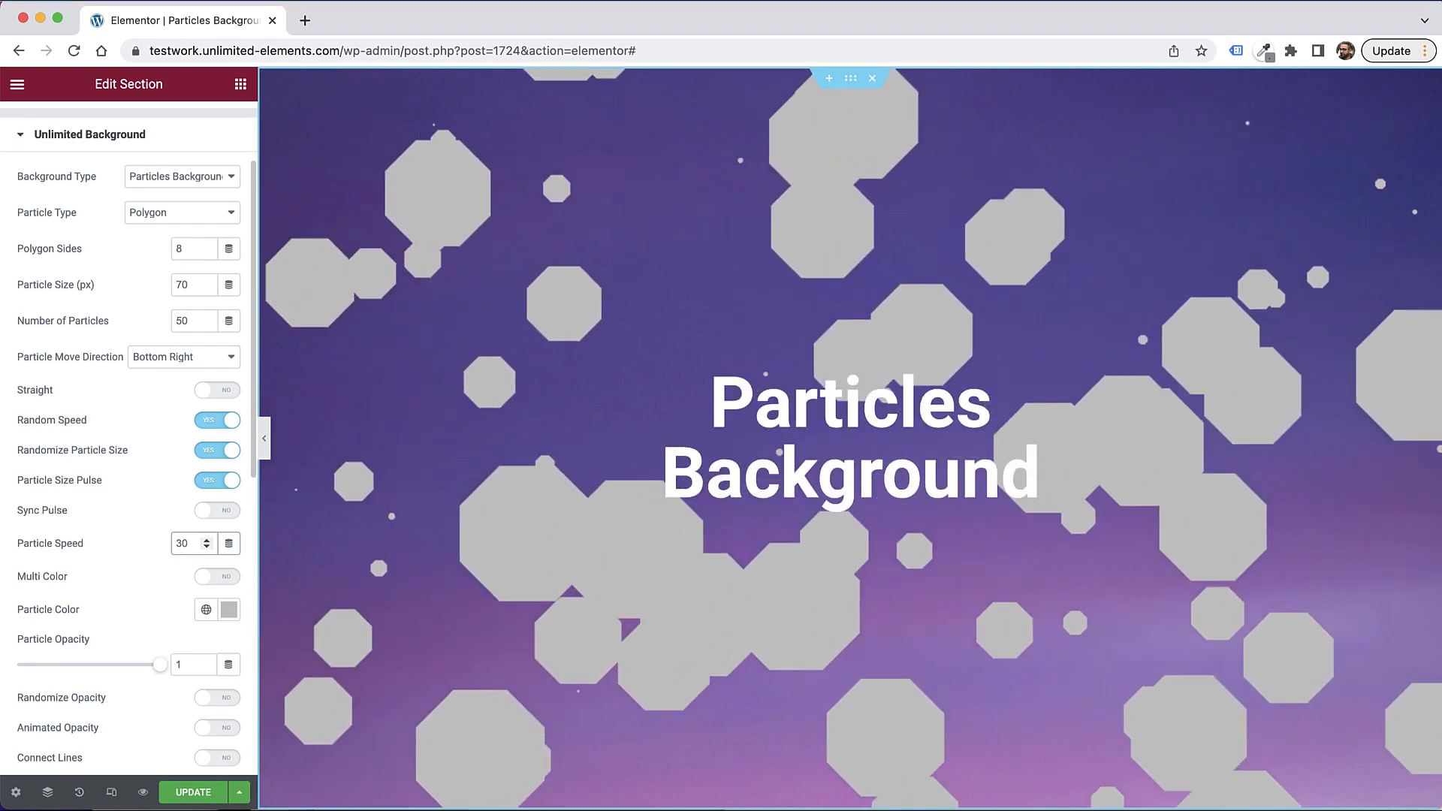
double_click(190, 544)
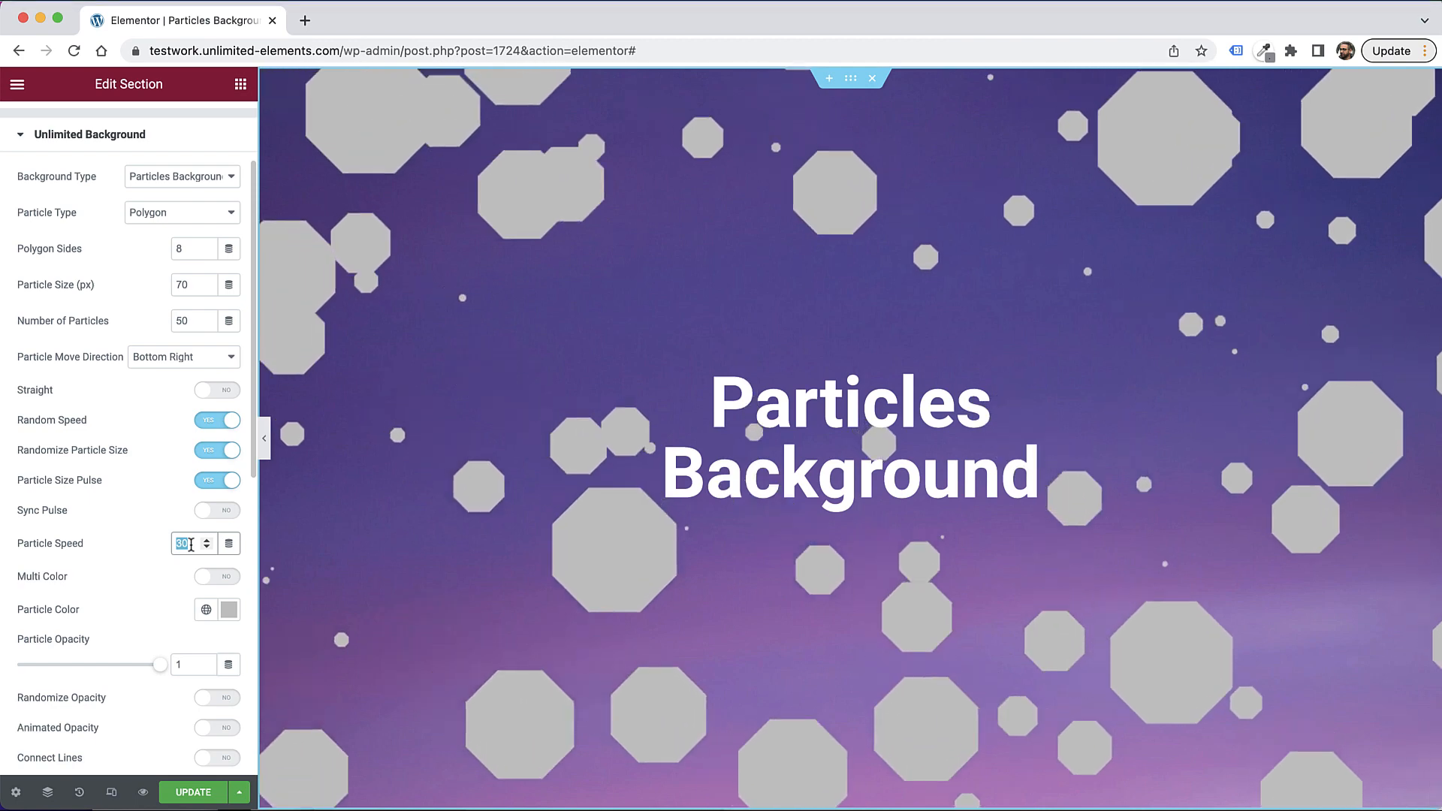
type("10")
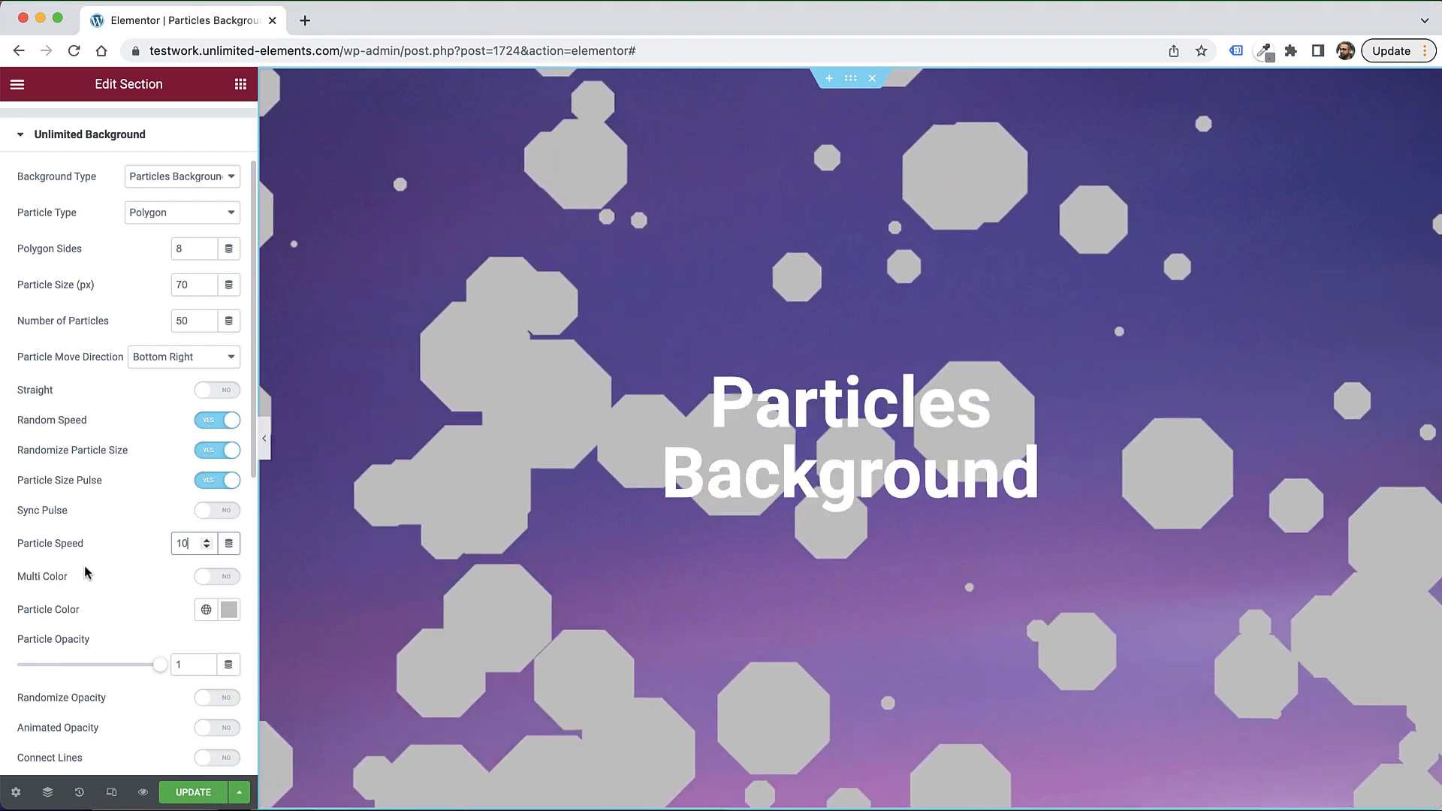
Turn on Multi Color for the background particles
scroll(108, 591, "down", 2)
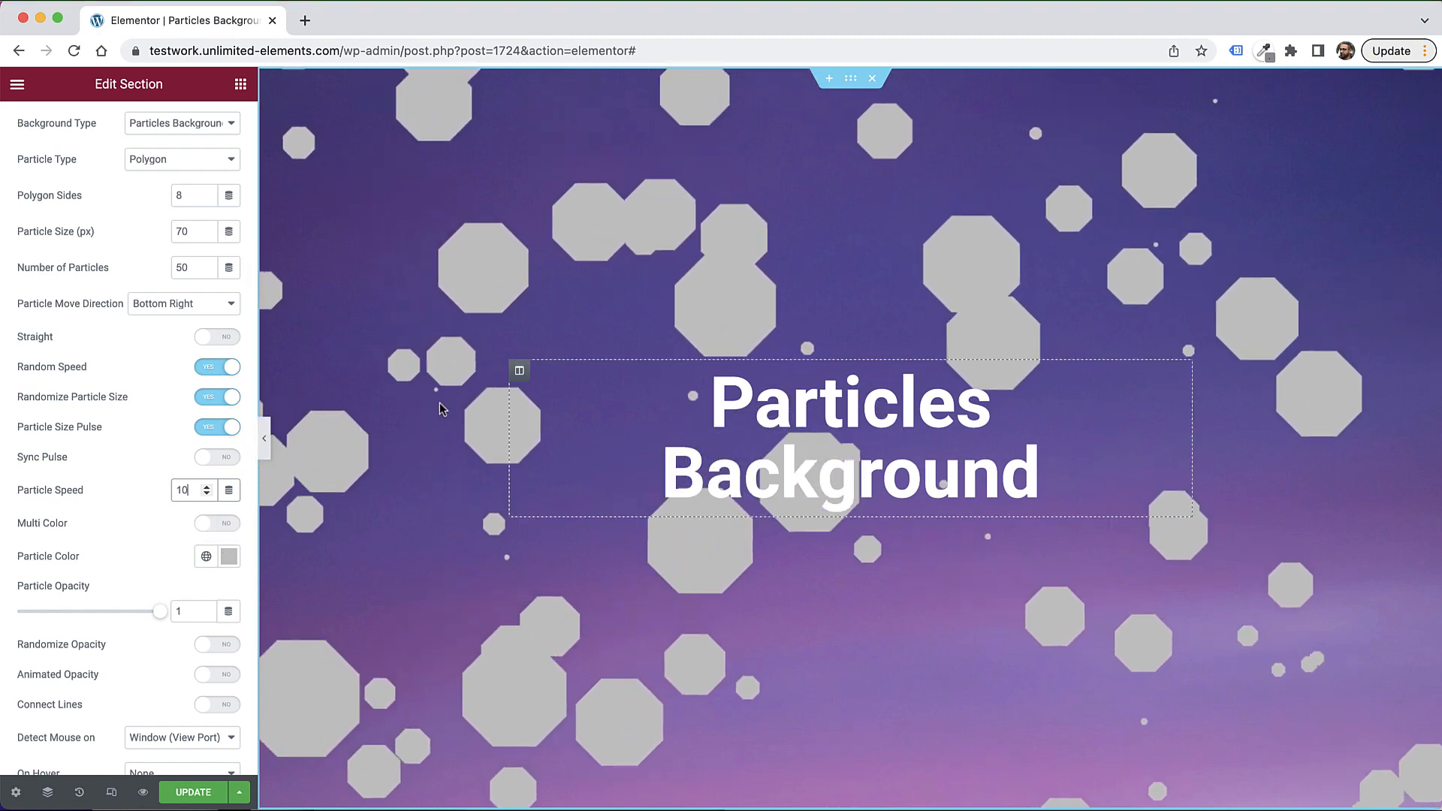
left_click(220, 529)
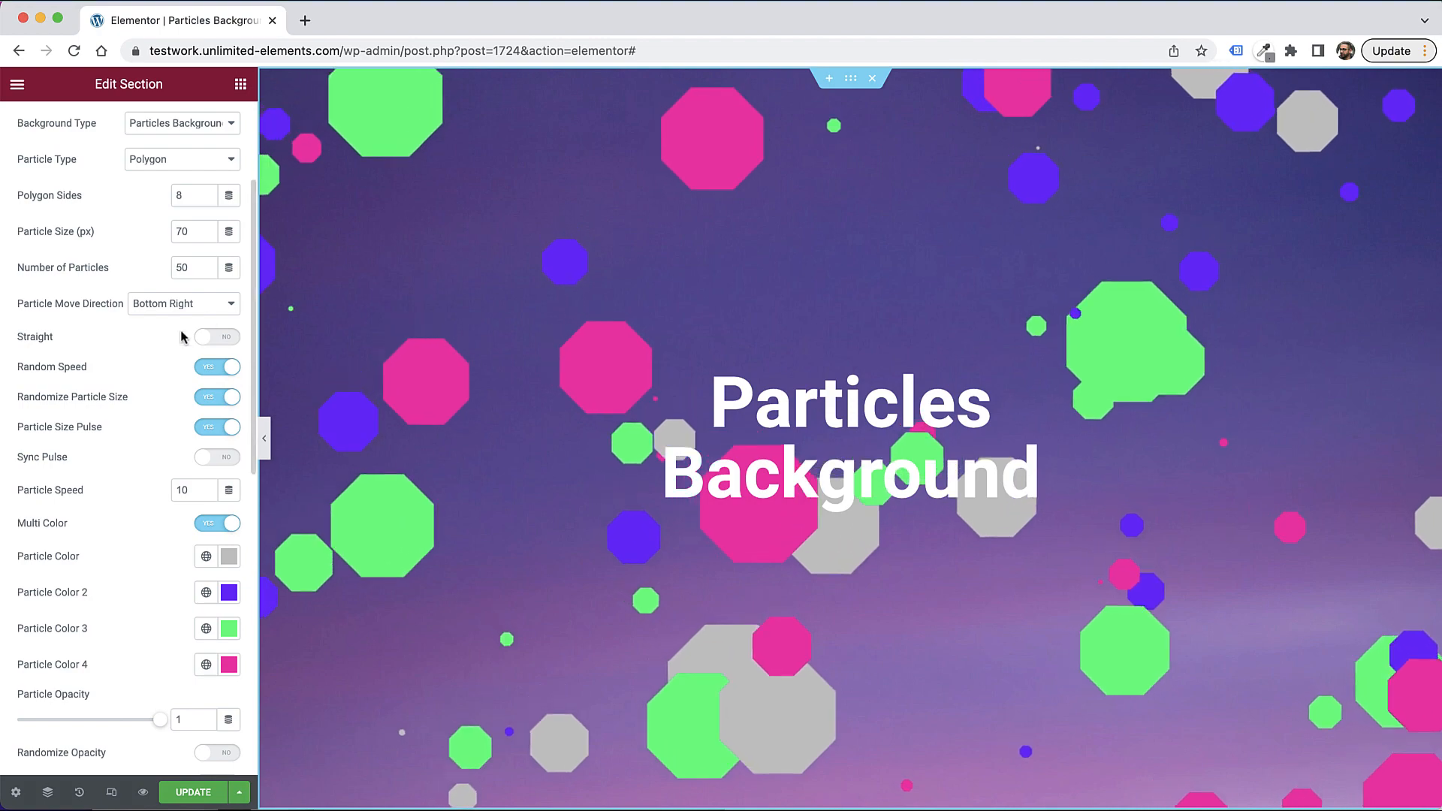
Turn on Randomize Opacity and Animated Opacity for the background particles
scroll(129, 575, "down", 5)
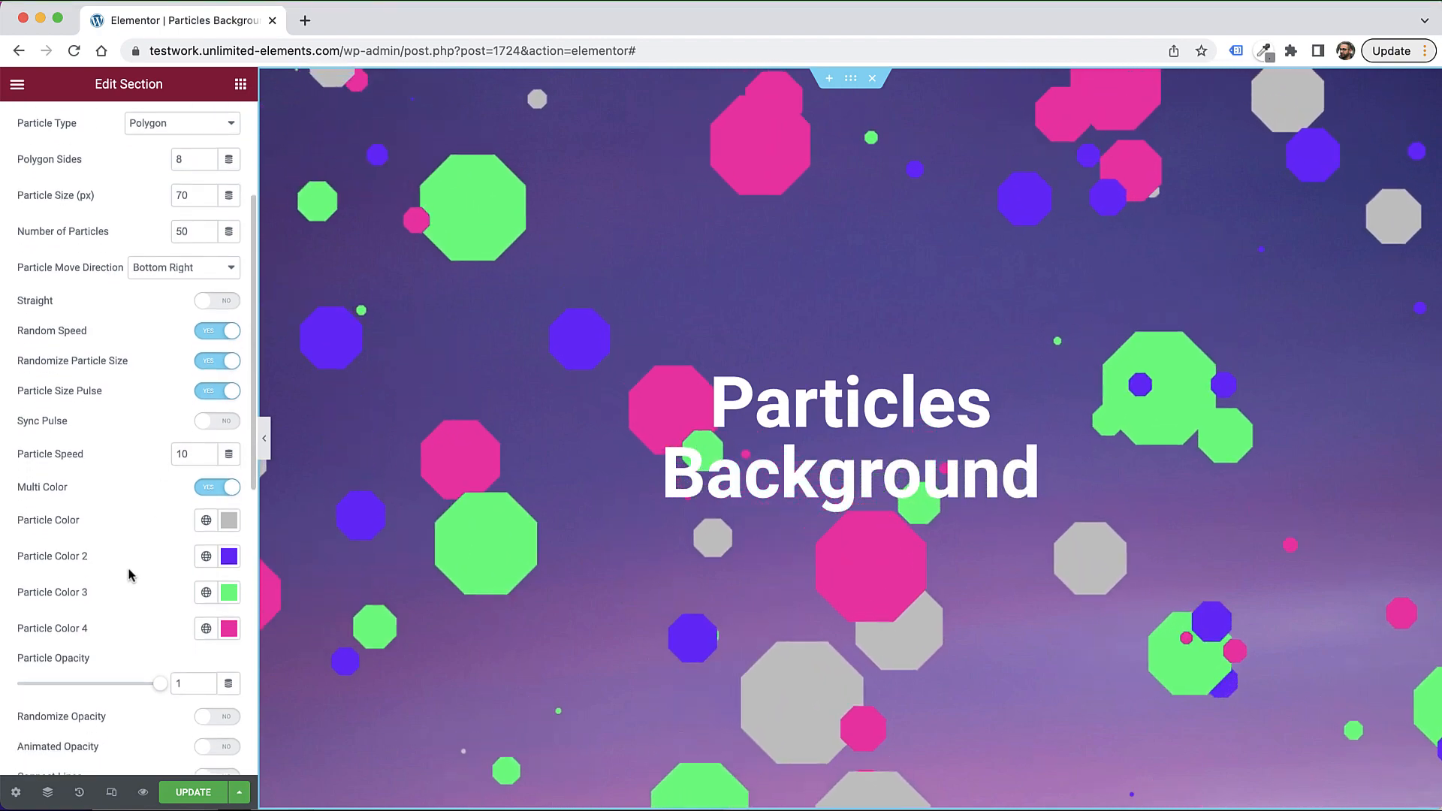
scroll(130, 576, "down", 3)
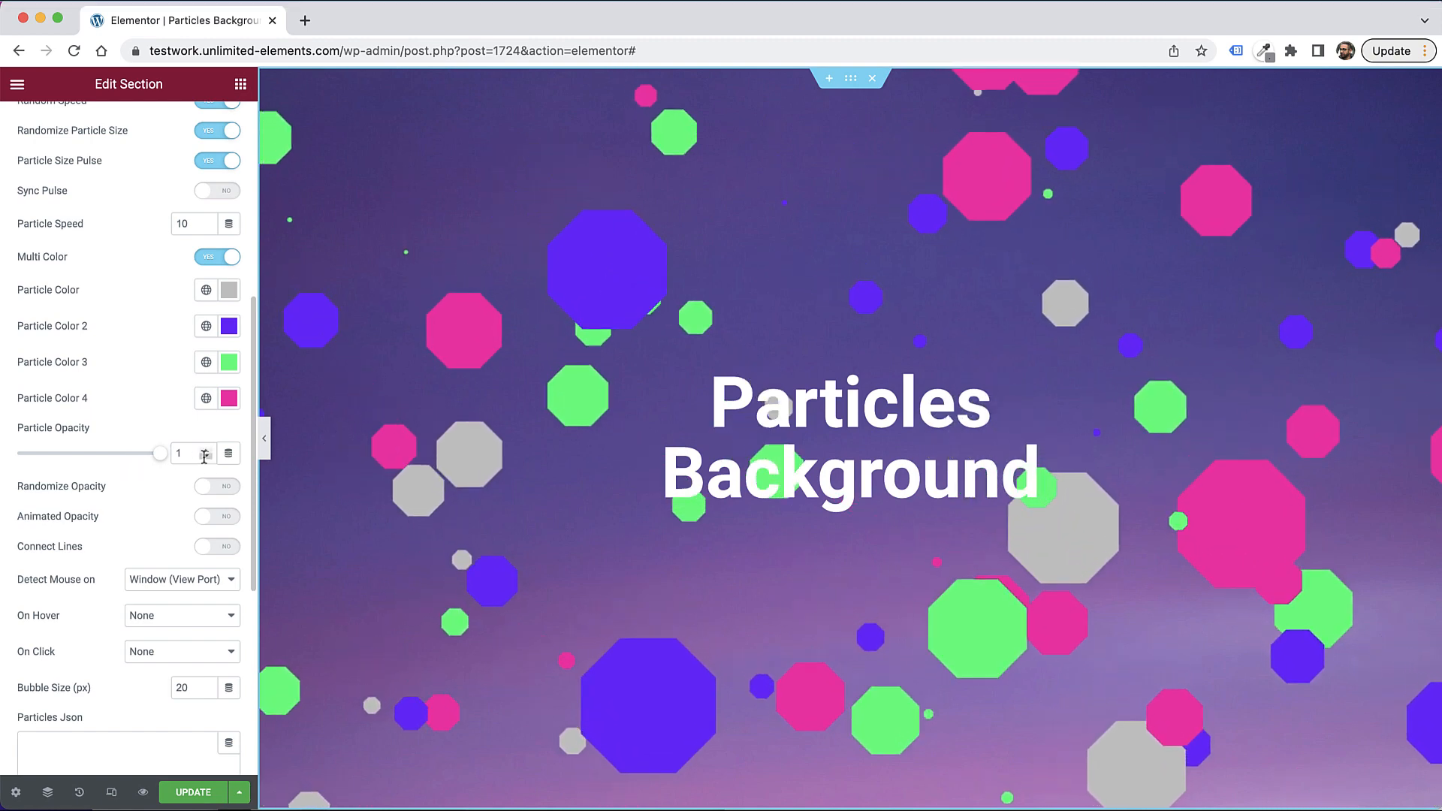
left_click(218, 492)
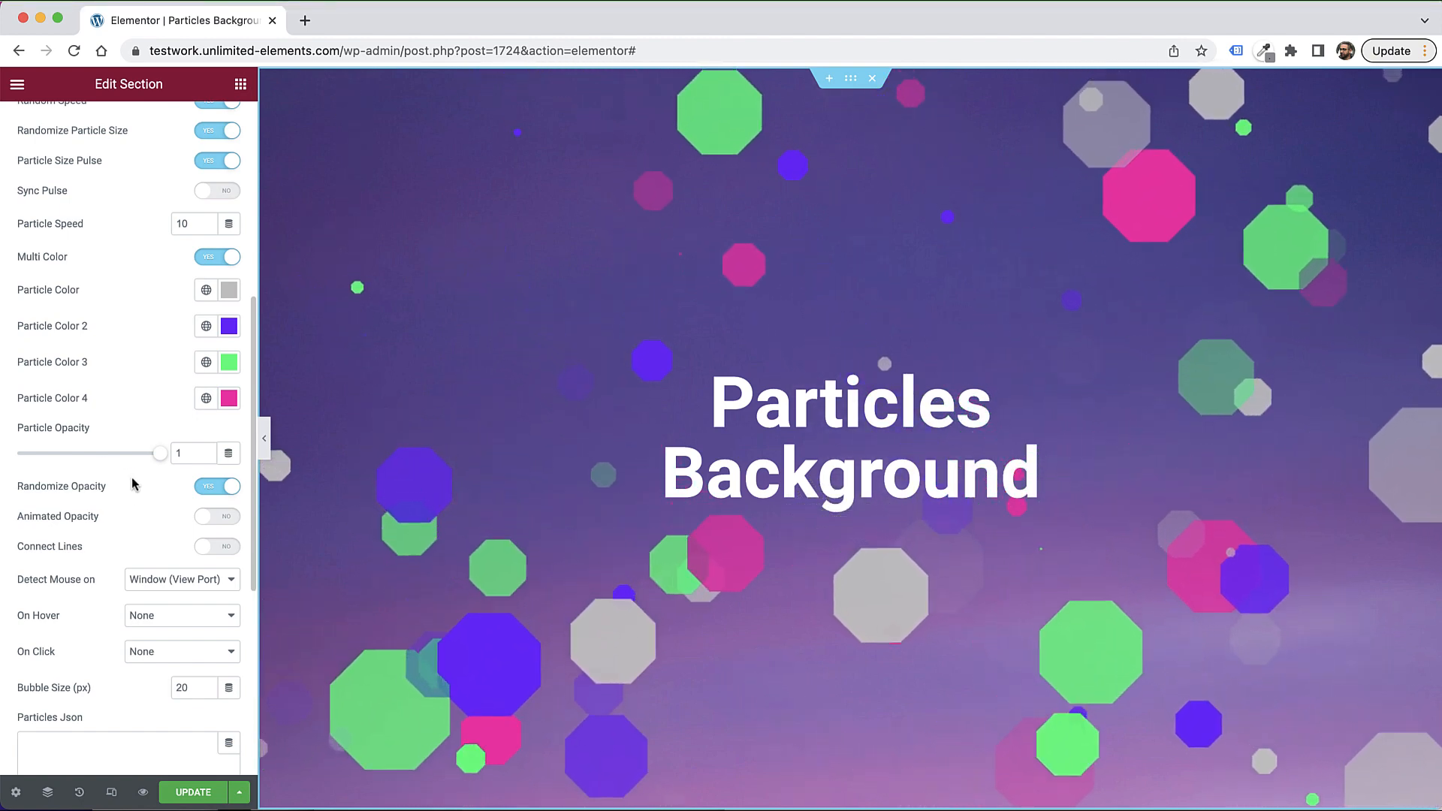
left_click(214, 518)
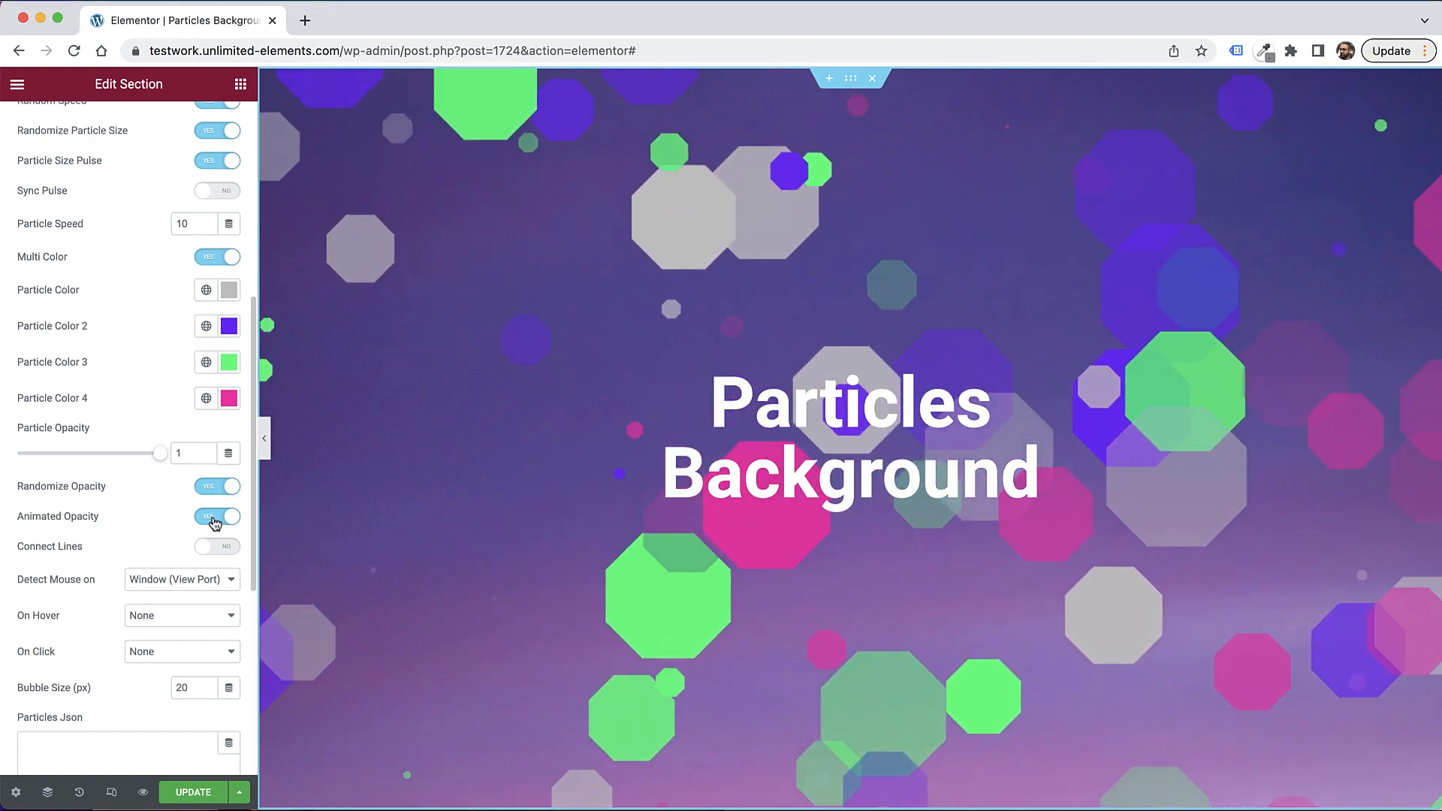
Bring the particles' mouse detection, hover and click settings into view
scroll(138, 530, "down", 2)
scroll(138, 533, "down", 5)
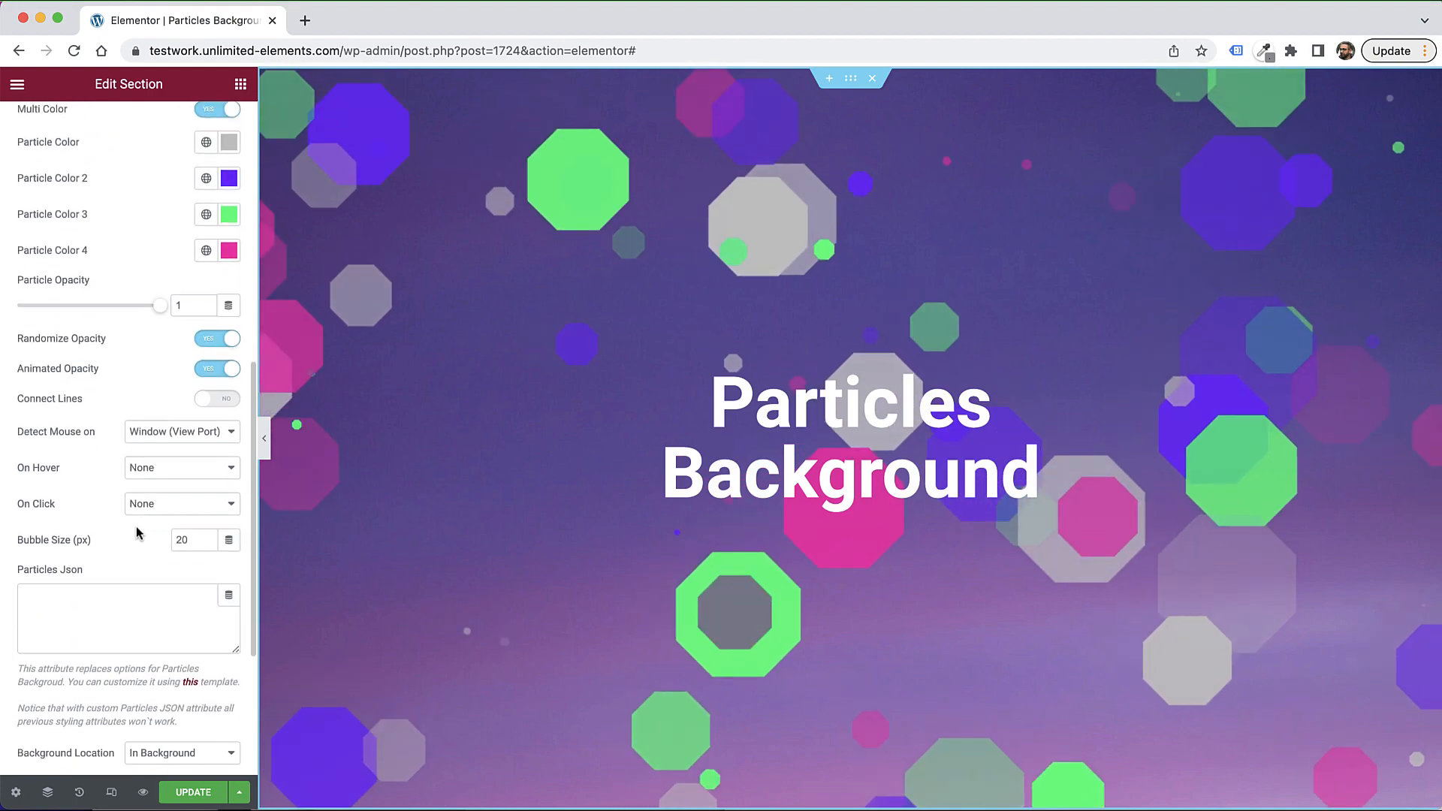